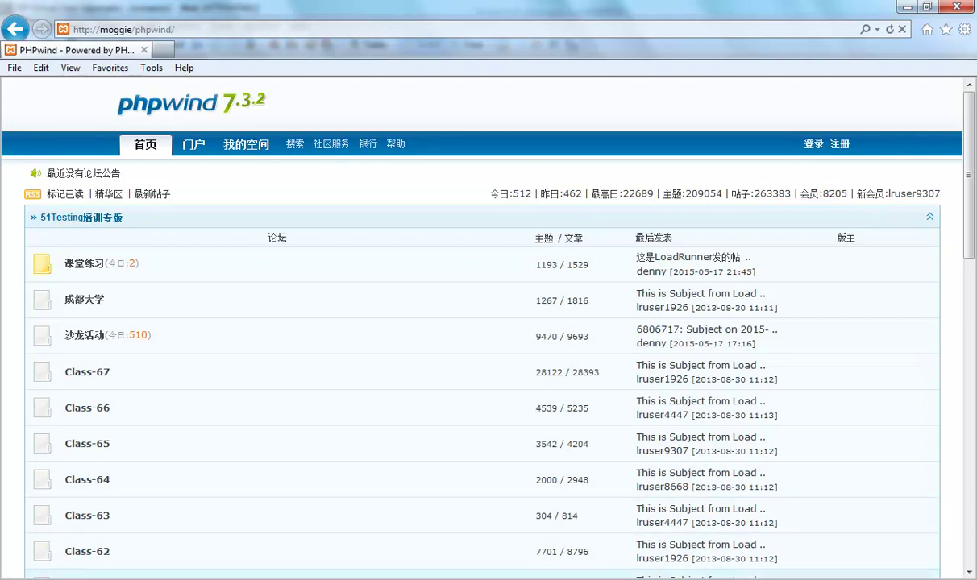
Switch from Internet Explorer back to the VuGen script window.
{"action": "key", "text": "alt+Tab"}
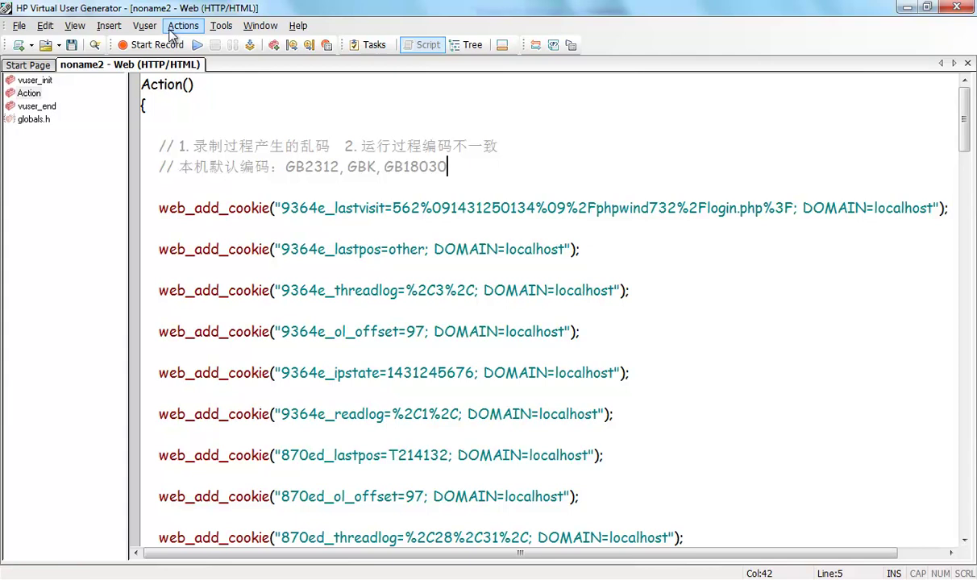
Bring up the Tools menu in VuGen.
{"action": "left_click", "coordinate": [220, 29]}
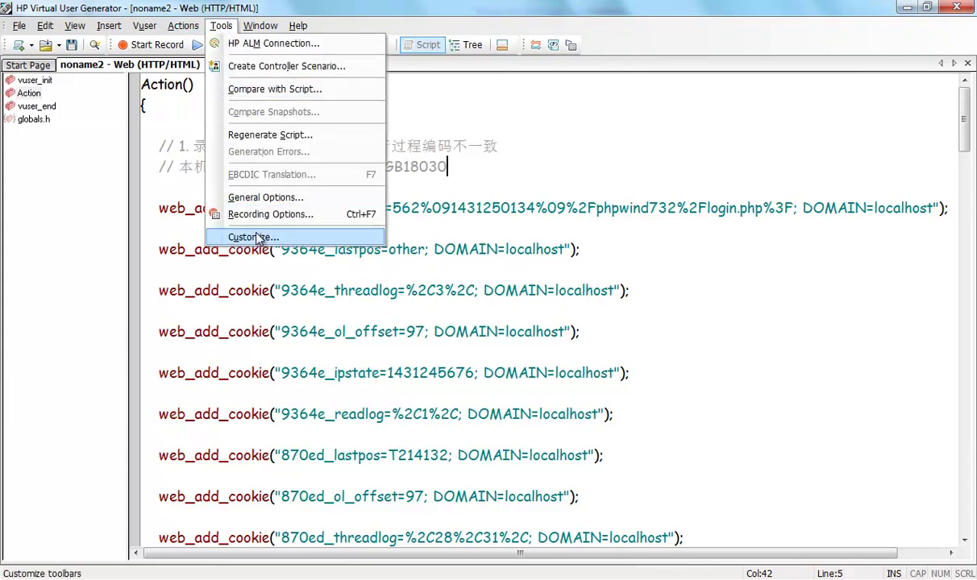
Enable Support charset with UTF-8 on the HTTP Properties > Advanced recording page and apply.
{"action": "left_click", "coordinate": [316, 216]}
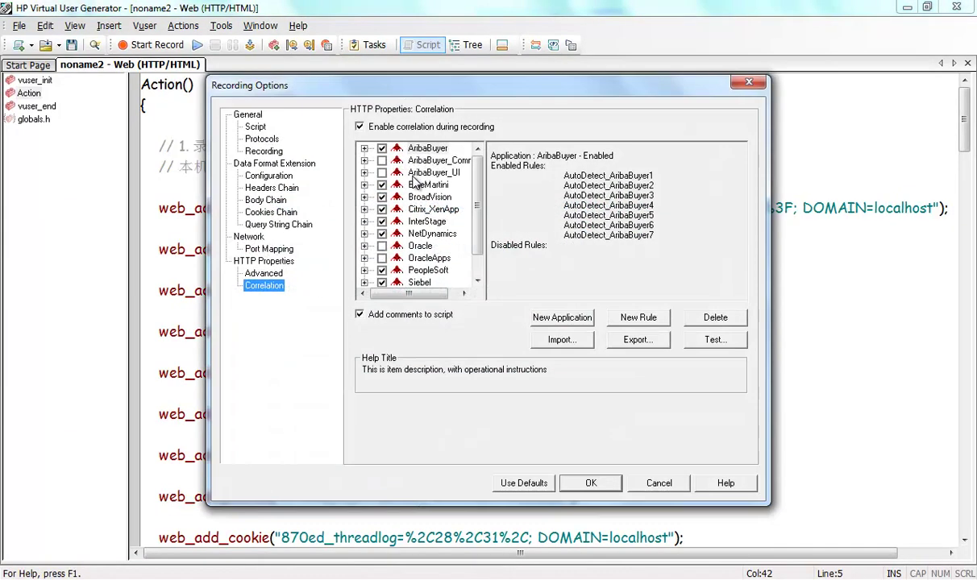
{"action": "left_click", "coordinate": [255, 127]}
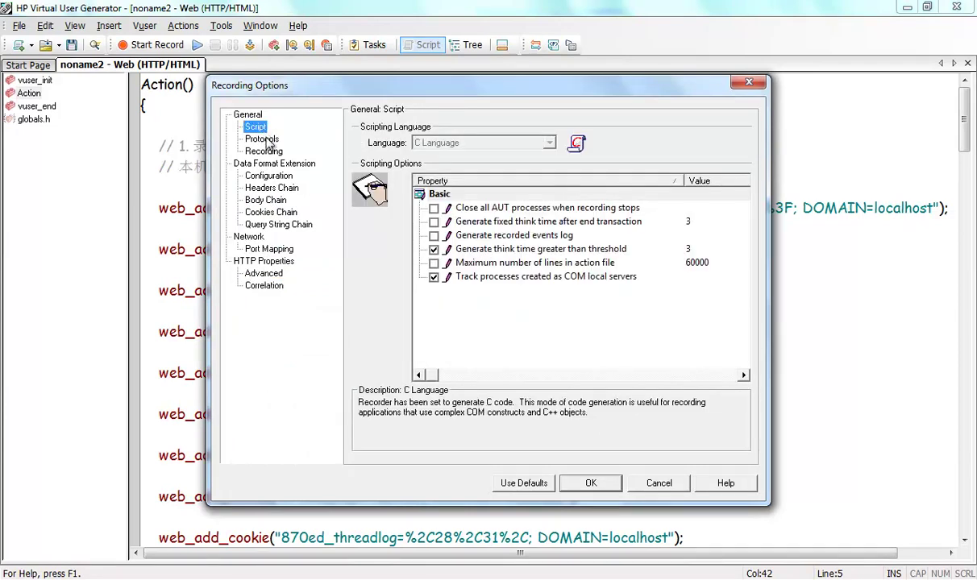
{"action": "left_click", "coordinate": [264, 274]}
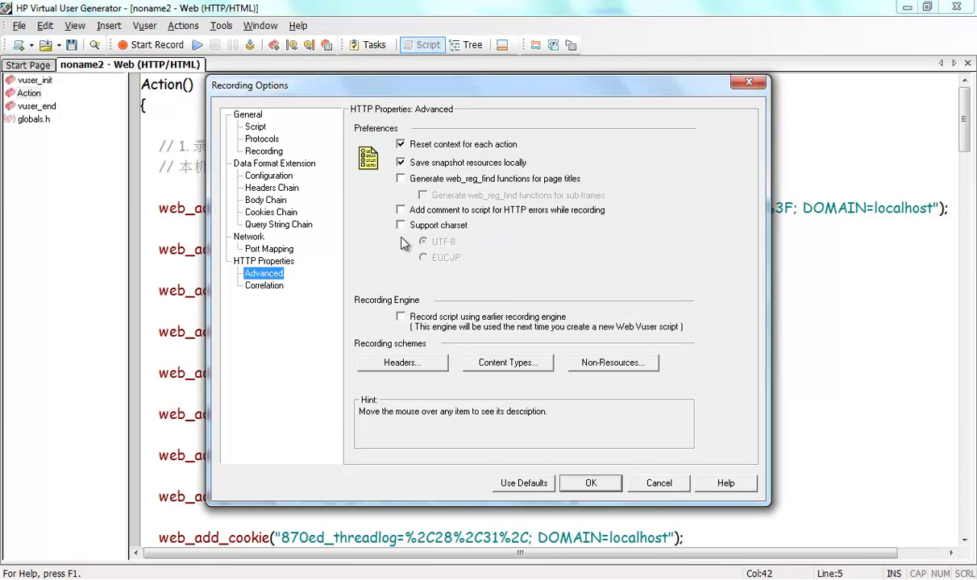
{"action": "mouse_move", "coordinate": [419, 232]}
{"action": "mouse_move", "coordinate": [482, 233]}
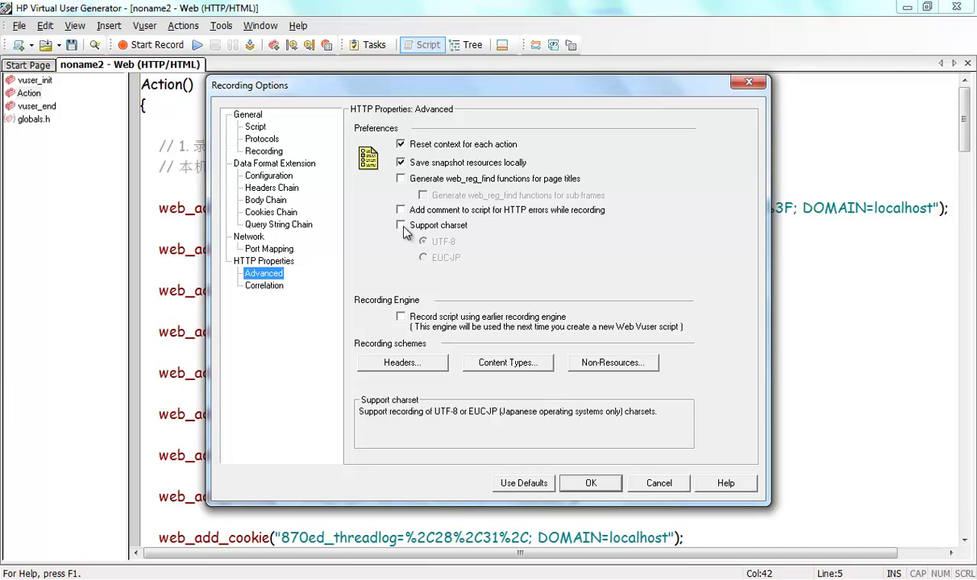
{"action": "left_click", "coordinate": [405, 232]}
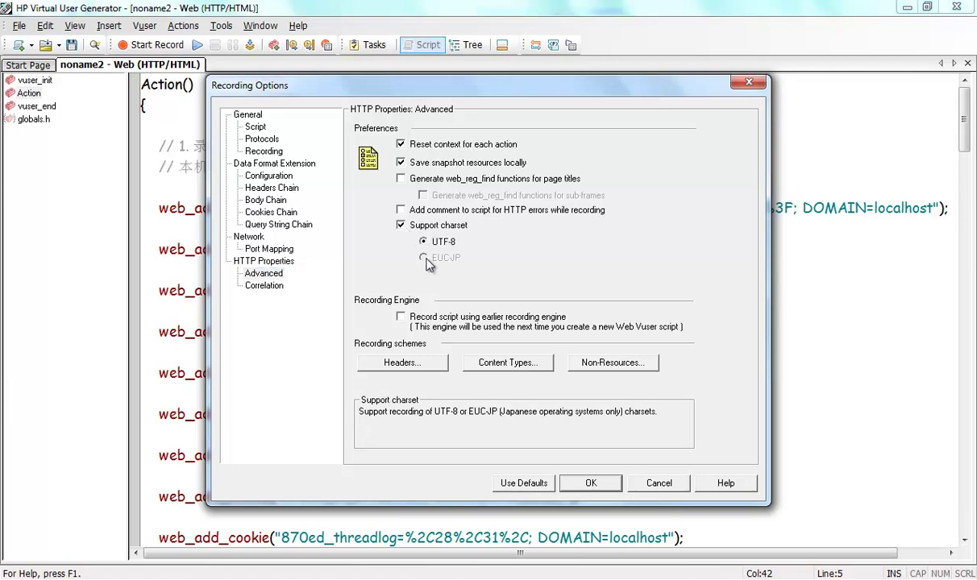
{"action": "mouse_move", "coordinate": [453, 248]}
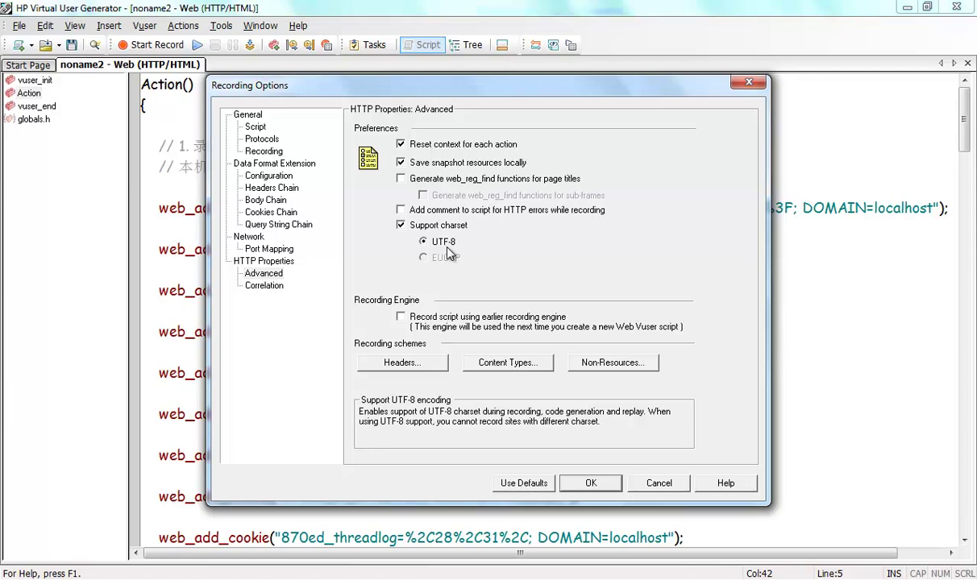
{"action": "left_click", "coordinate": [401, 225]}
{"action": "left_click", "coordinate": [406, 228]}
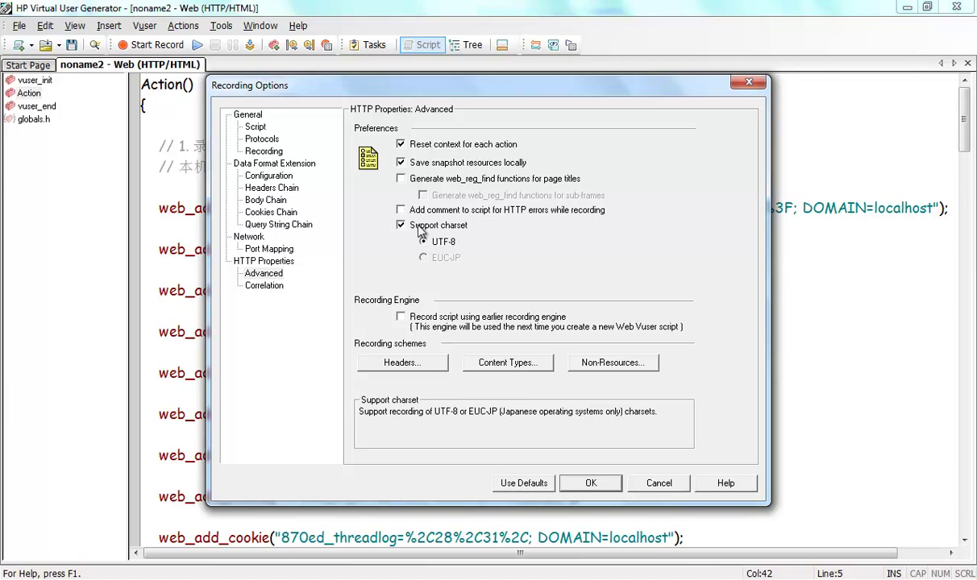
{"action": "left_click", "coordinate": [591, 483]}
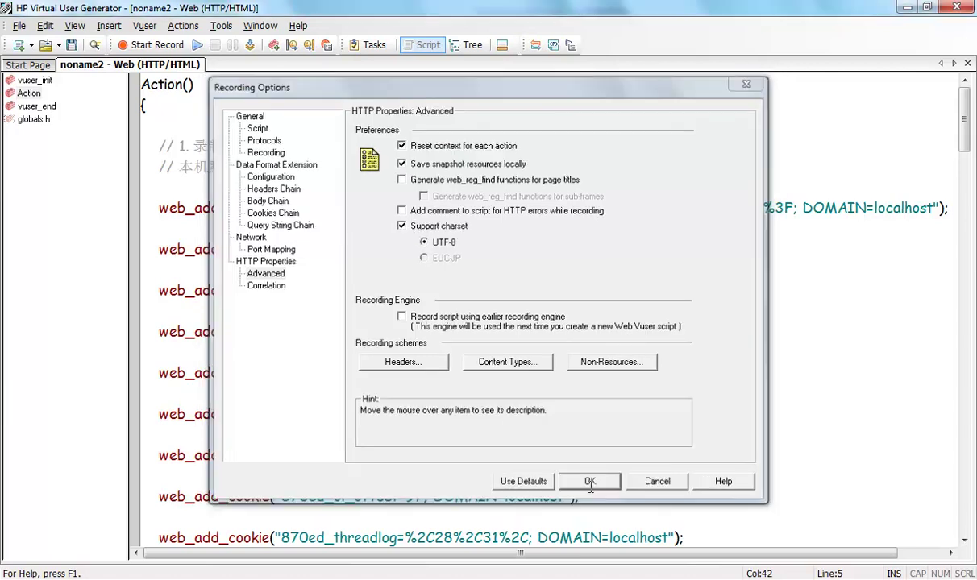
Create a new action named Action2 from the Action section's context menu.
{"action": "left_click", "coordinate": [37, 92]}
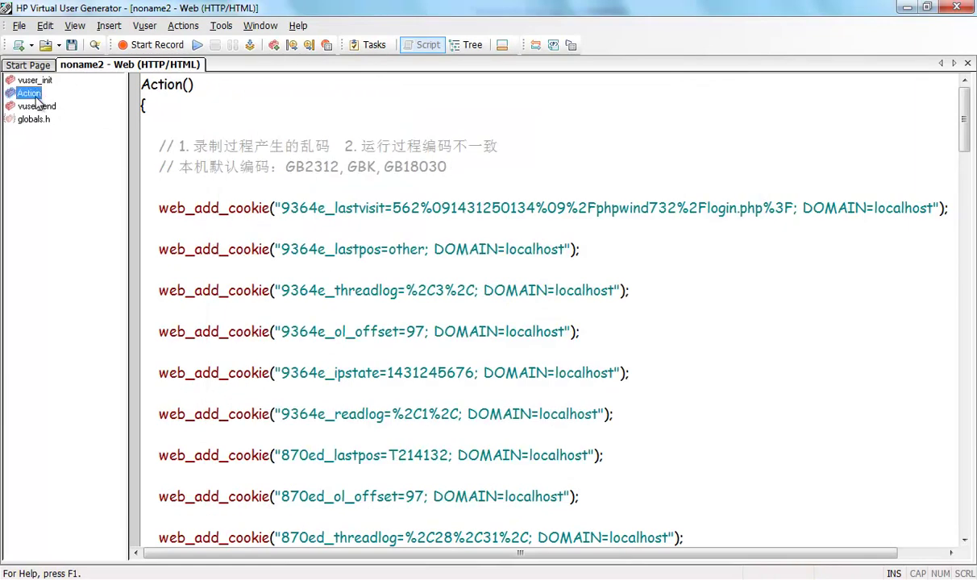
{"action": "right_click", "coordinate": [42, 97]}
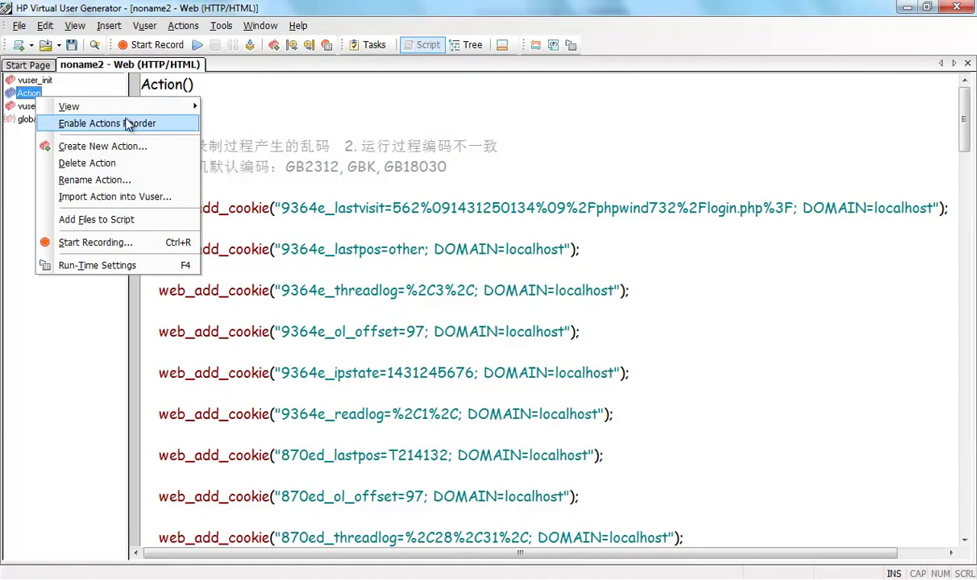
{"action": "left_click", "coordinate": [145, 145]}
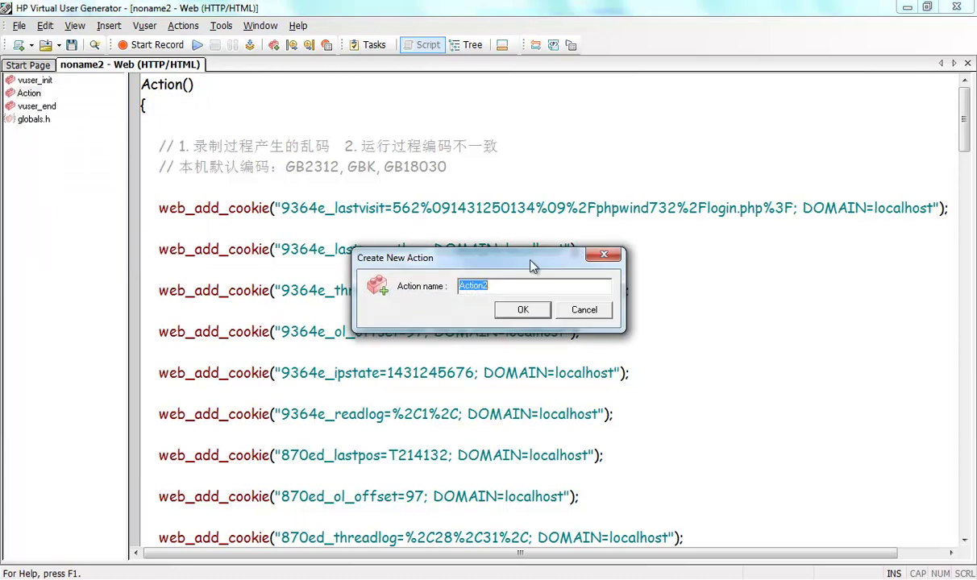
{"action": "left_click", "coordinate": [523, 309]}
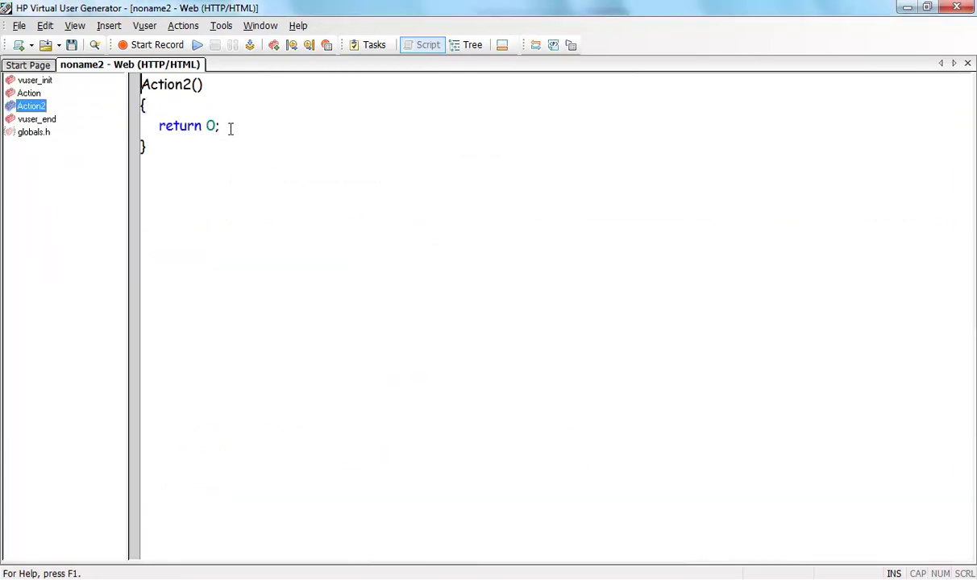
Start a recording session that records the phpwind site into Action2.
{"action": "left_click", "coordinate": [167, 105]}
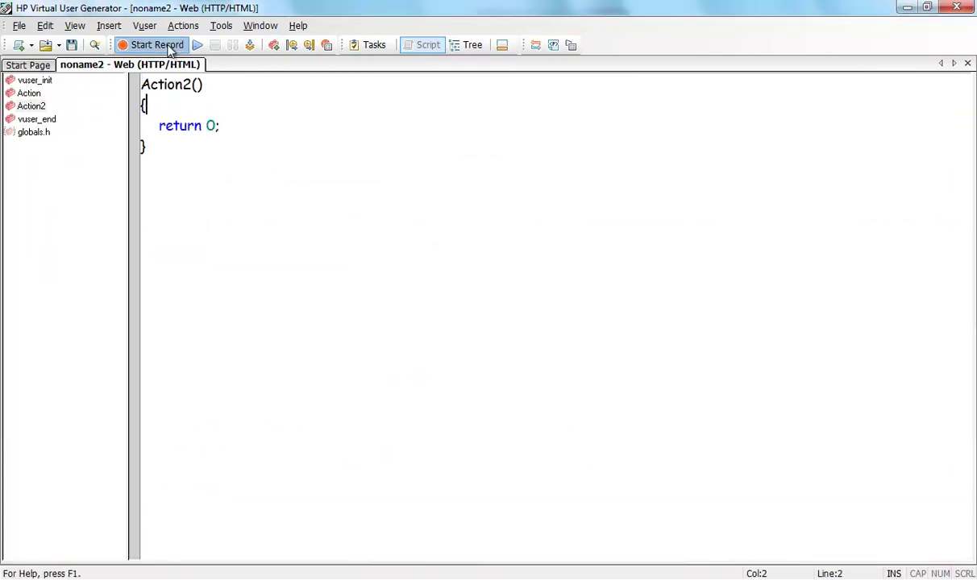
{"action": "left_click", "coordinate": [157, 45]}
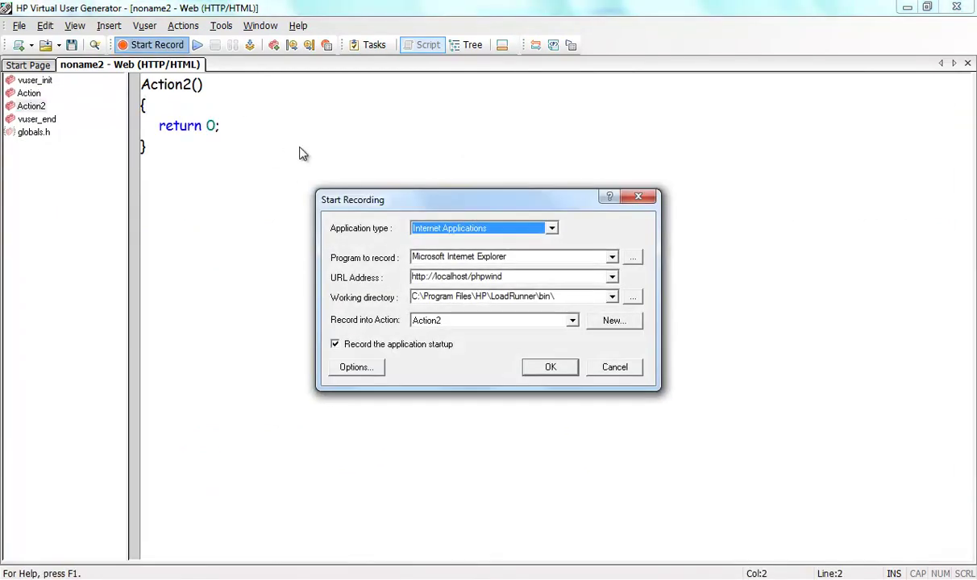
{"action": "left_click", "coordinate": [546, 368]}
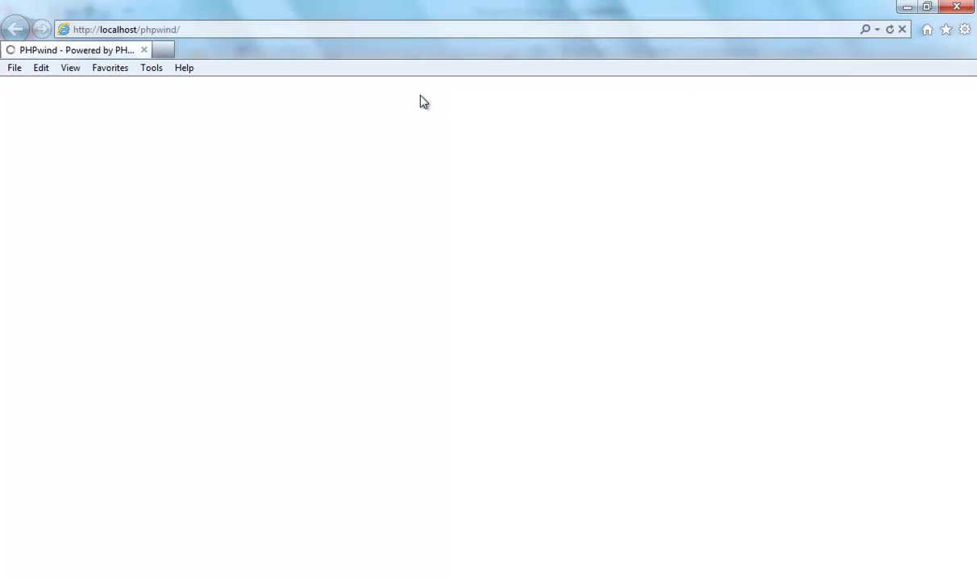
Log in to the phpwind forum with the account credentials.
{"action": "left_click", "coordinate": [805, 149]}
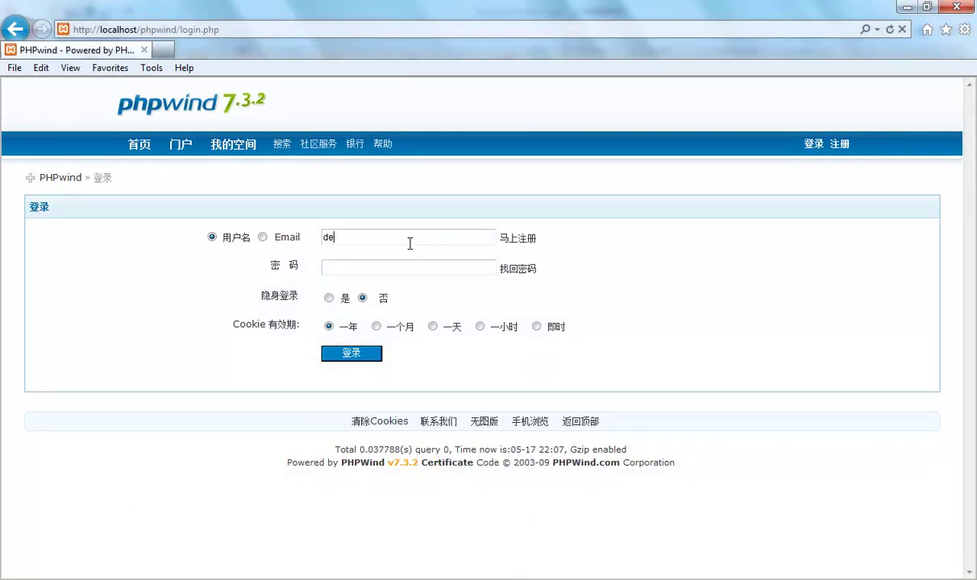
{"action": "key", "text": "Return"}
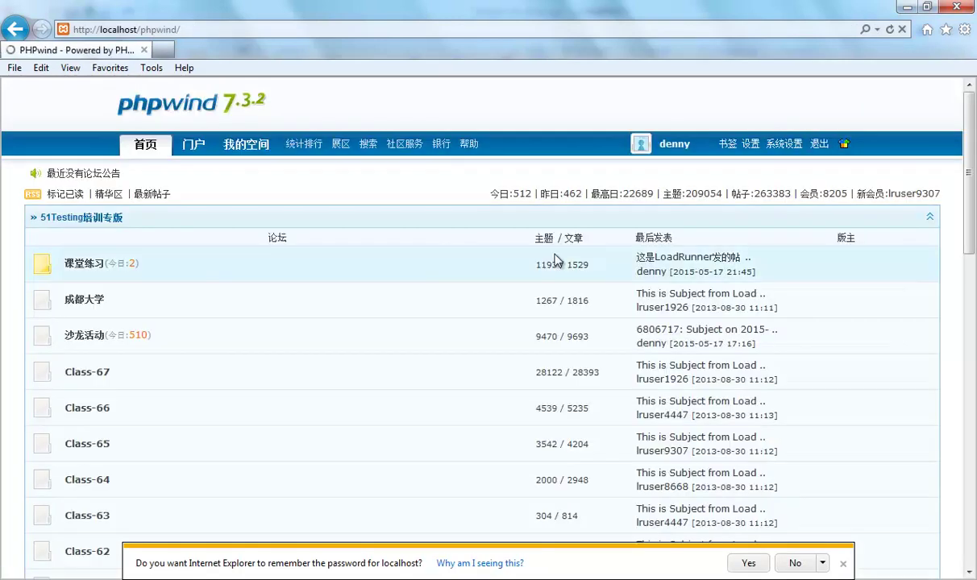
Open the 课堂练习 board and copy the first thread's title.
{"action": "left_click", "coordinate": [87, 269]}
{"action": "left_click", "coordinate": [905, 205]}
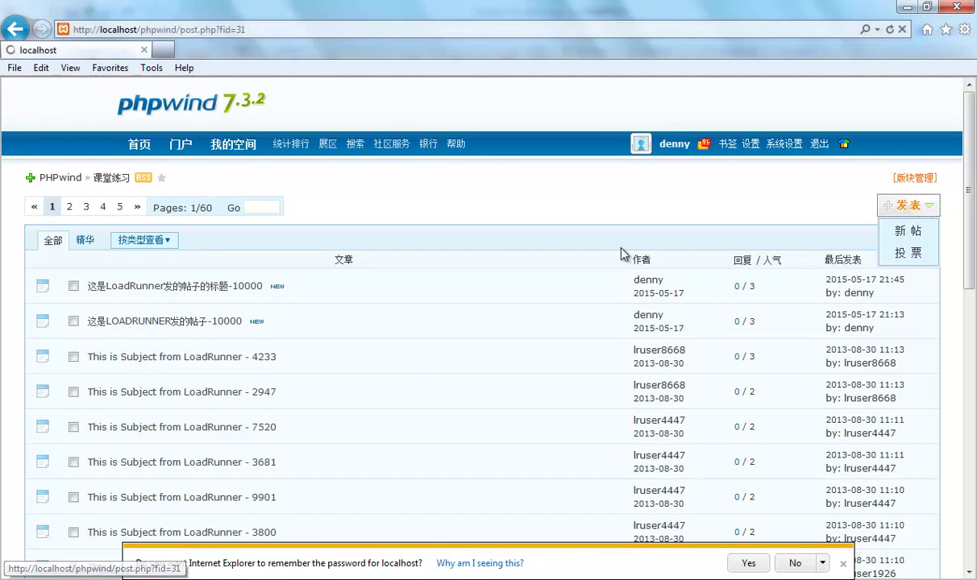
{"action": "left_click", "coordinate": [70, 181]}
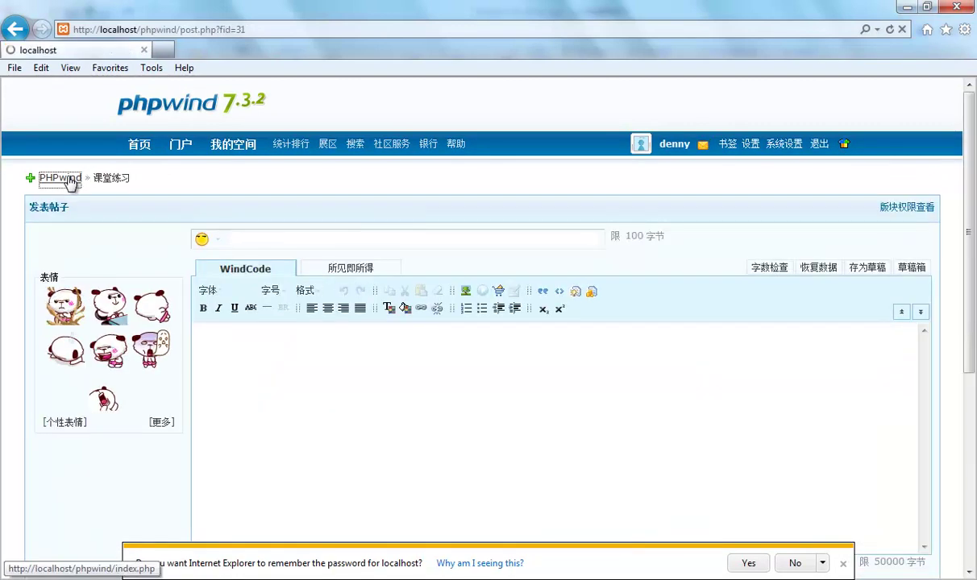
{"action": "left_click", "coordinate": [95, 271]}
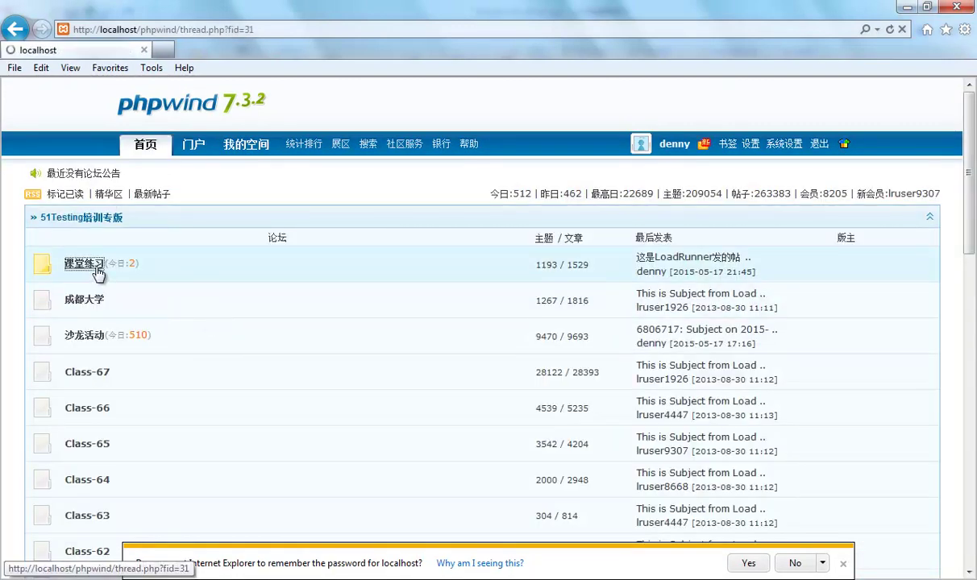
{"action": "triple_click", "coordinate": [85, 286]}
{"action": "left_click_drag", "start_coordinate": [146, 296], "coordinate": [250, 278]}
{"action": "key", "text": "ctrl+c"}
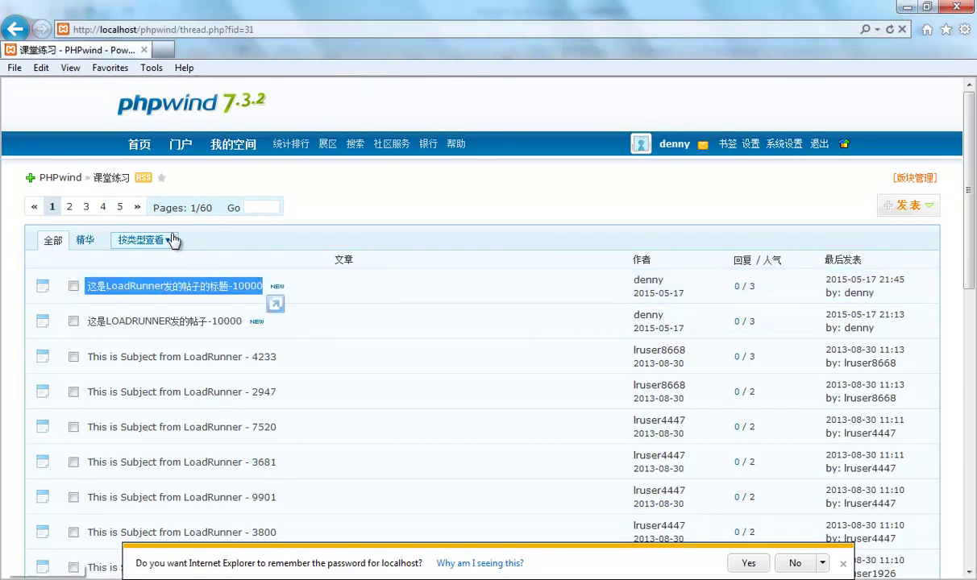
Start a new 课堂练习 post and paste the copied title into both title and body.
{"action": "left_click", "coordinate": [942, 220]}
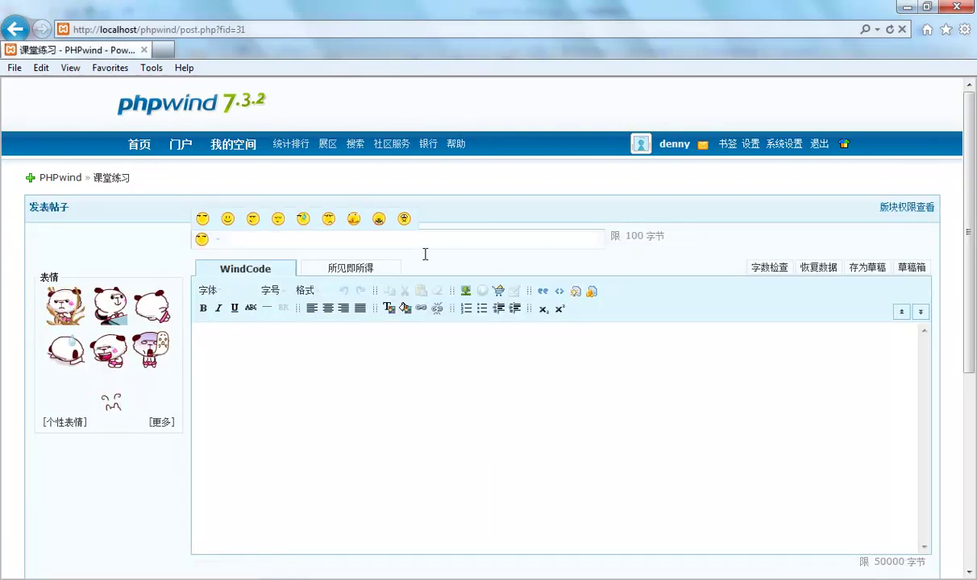
{"action": "key", "text": "ctrl+v"}
{"action": "left_click", "coordinate": [340, 392]}
{"action": "key", "text": "ctrl+v"}
Change 10000 to 10001 in the title and body, then submit the post.
{"action": "double_click", "coordinate": [420, 235]}
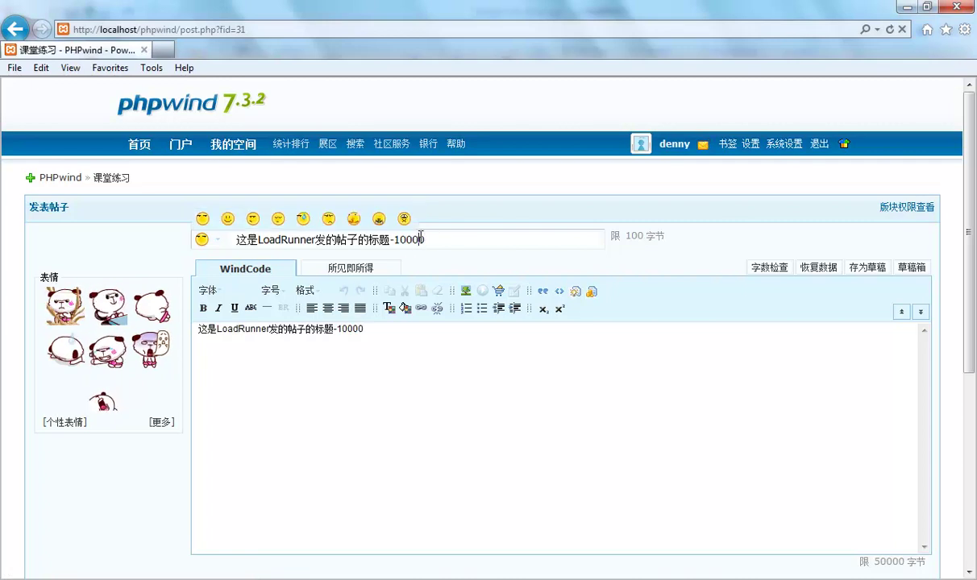
{"action": "left_click", "coordinate": [436, 240]}
{"action": "key", "text": "BackSpace"}
{"action": "type", "text": "1"}
{"action": "left_click", "coordinate": [418, 343]}
{"action": "key", "text": "BackSpace"}
{"action": "type", "text": "1"}
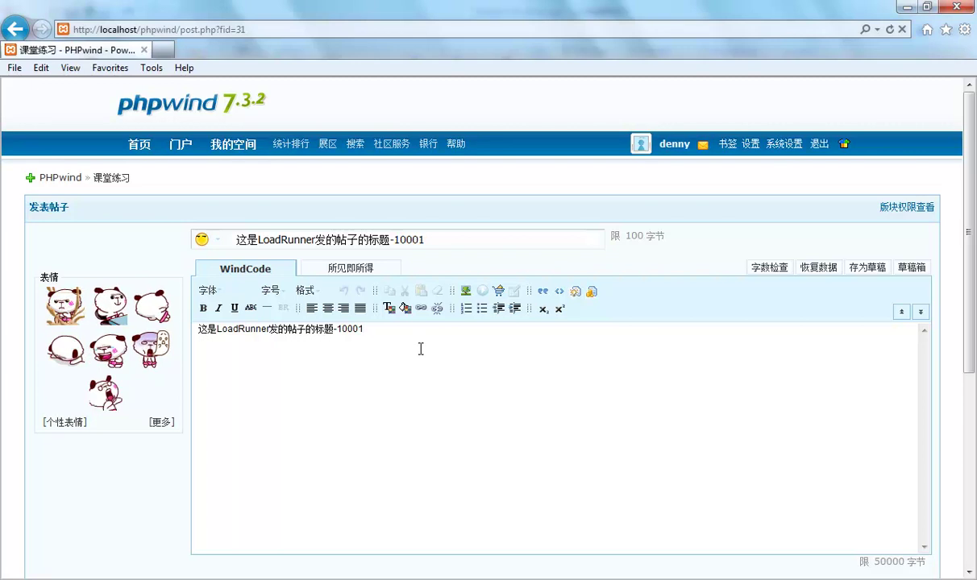
{"action": "scroll", "coordinate": [420, 348], "scroll_direction": "down", "scroll_amount": 5}
{"action": "left_click", "coordinate": [428, 470]}
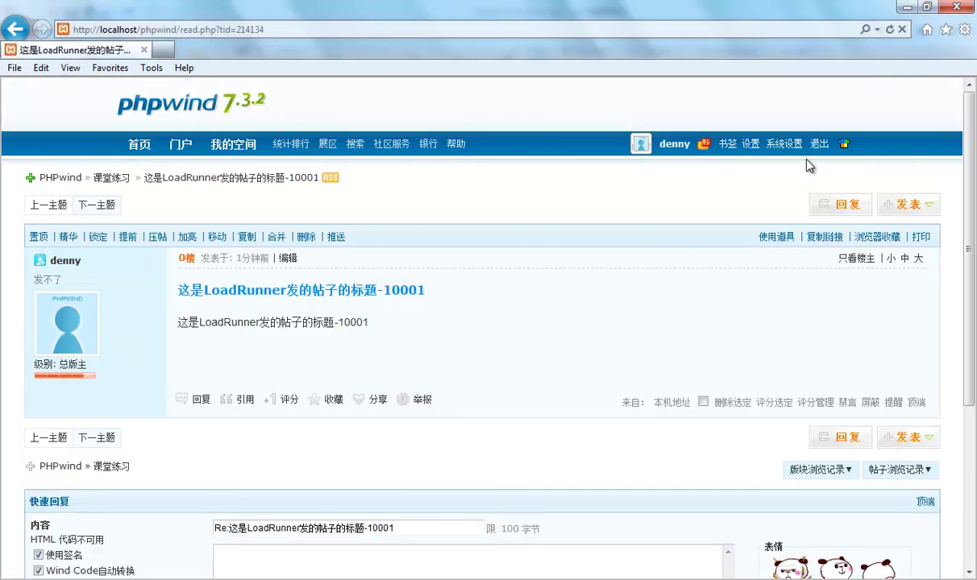
Log out of the forum (退出) and stop recording so VuGen generates the script.
{"action": "left_click", "coordinate": [819, 146]}
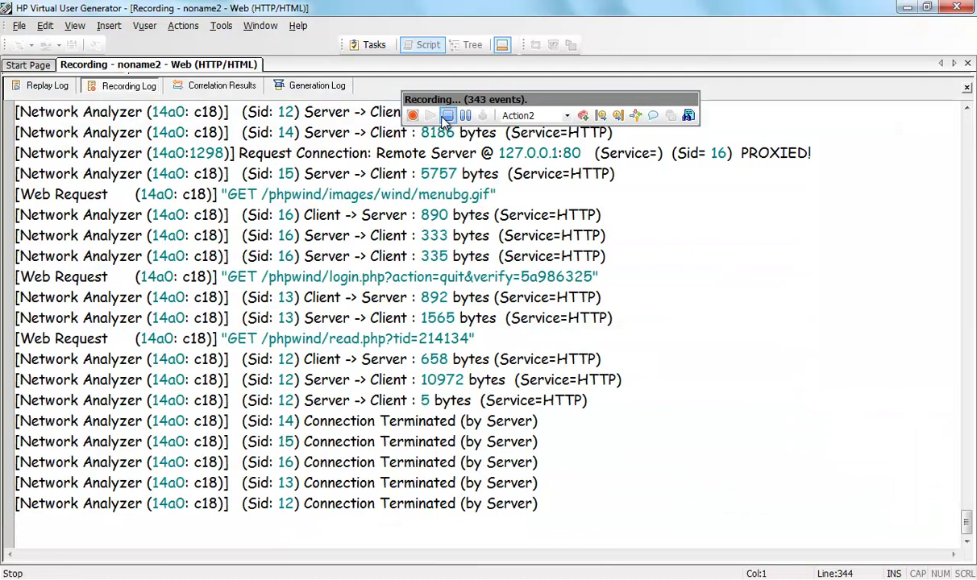
{"action": "left_click", "coordinate": [447, 119]}
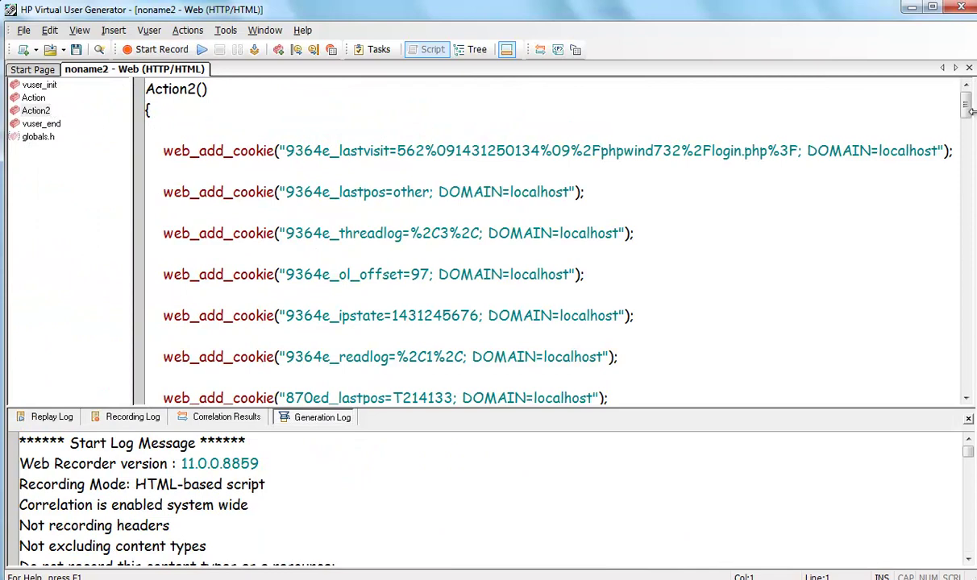
Scroll through Action2 and inspect the recorded 登录 link and post title strings.
{"action": "left_click_drag", "start_coordinate": [965, 103], "coordinate": [957, 190]}
{"action": "left_click_drag", "start_coordinate": [222, 233], "coordinate": [253, 233]}
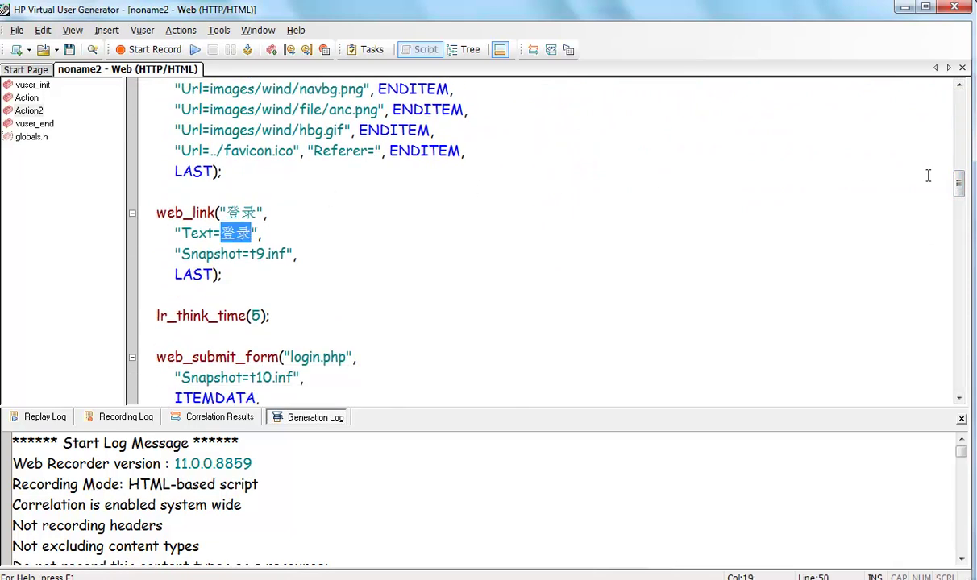
{"action": "left_click_drag", "start_coordinate": [958, 183], "coordinate": [951, 235]}
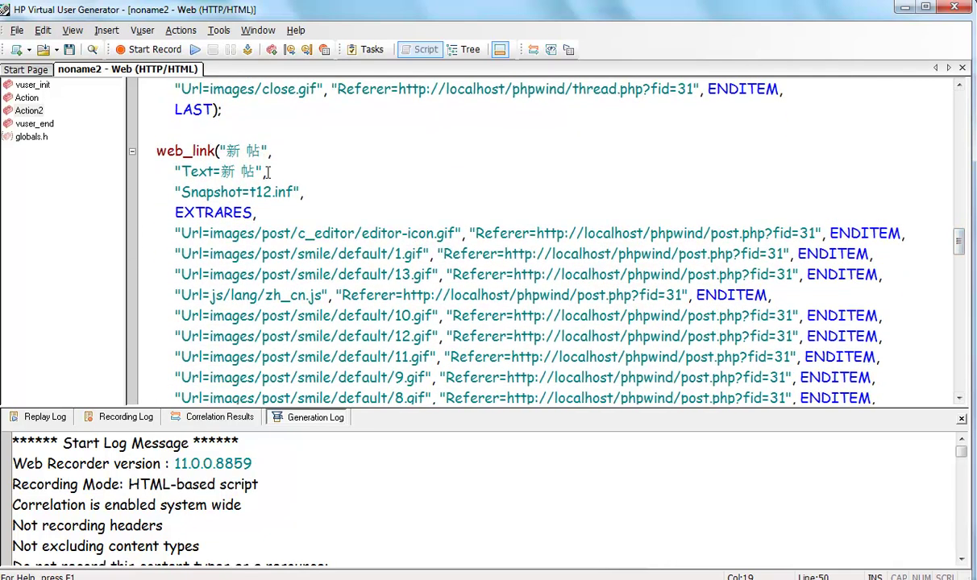
{"action": "left_click_drag", "start_coordinate": [959, 240], "coordinate": [959, 327]}
{"action": "left_click_drag", "start_coordinate": [354, 213], "coordinate": [618, 214]}
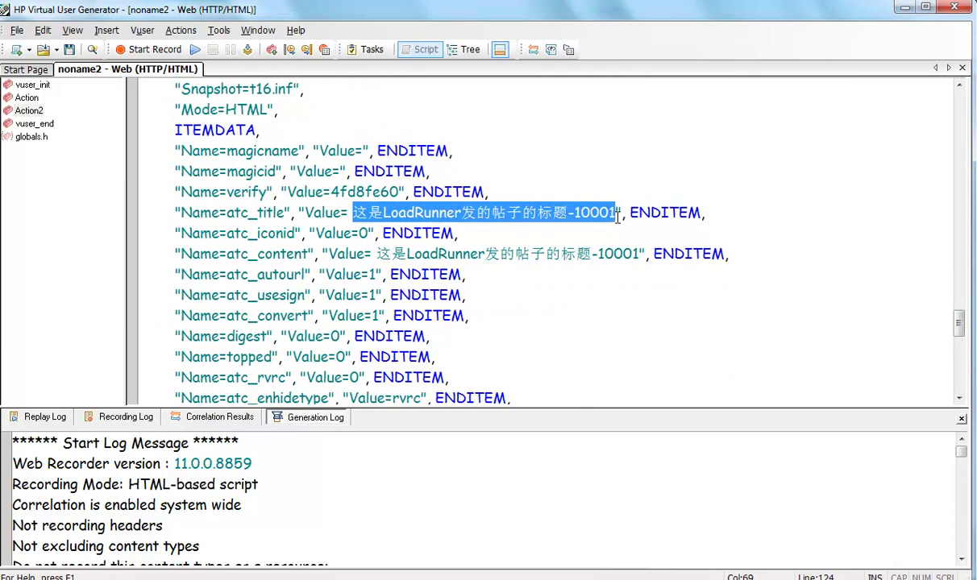
{"action": "left_click_drag", "start_coordinate": [958, 322], "coordinate": [959, 95]}
Check the Recording Options and close them without changes.
{"action": "left_click", "coordinate": [219, 30]}
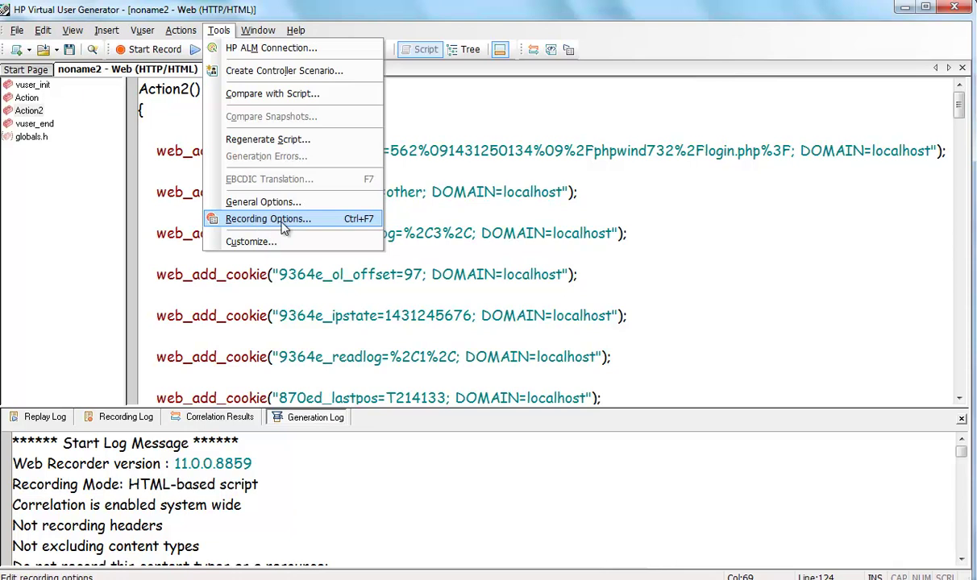
{"action": "left_click", "coordinate": [449, 187]}
{"action": "scroll", "coordinate": [472, 191], "scroll_direction": "down", "scroll_amount": 15}
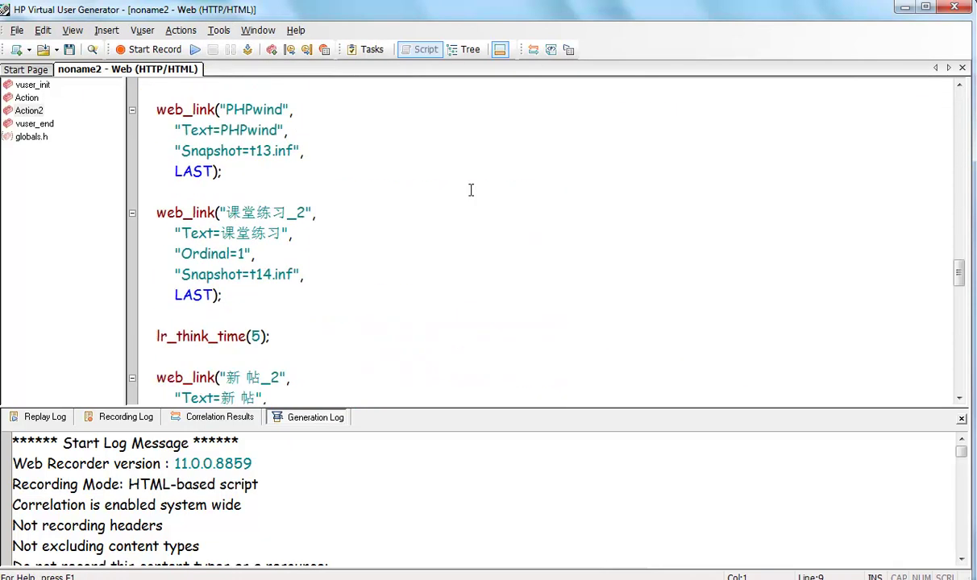
{"action": "left_click", "coordinate": [218, 30]}
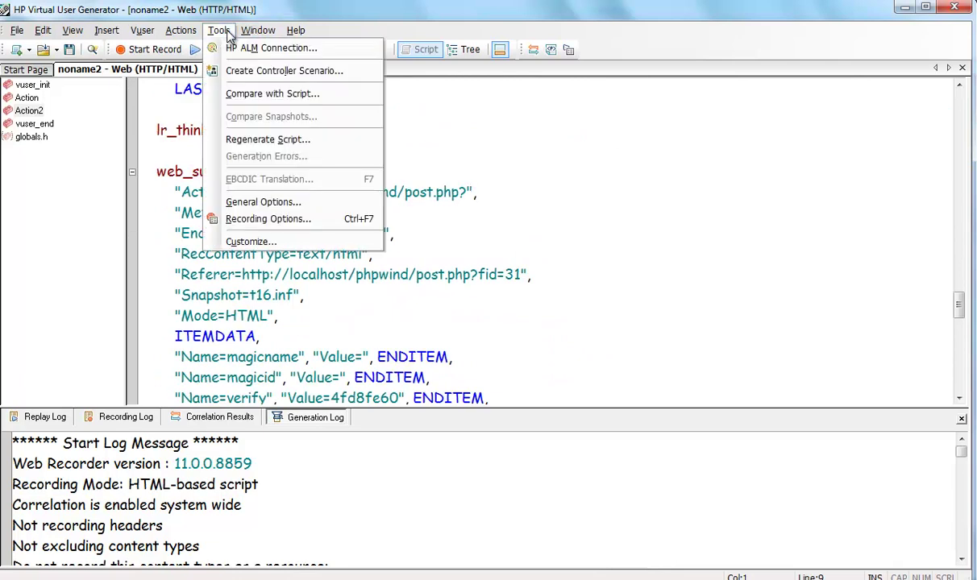
{"action": "left_click", "coordinate": [259, 218]}
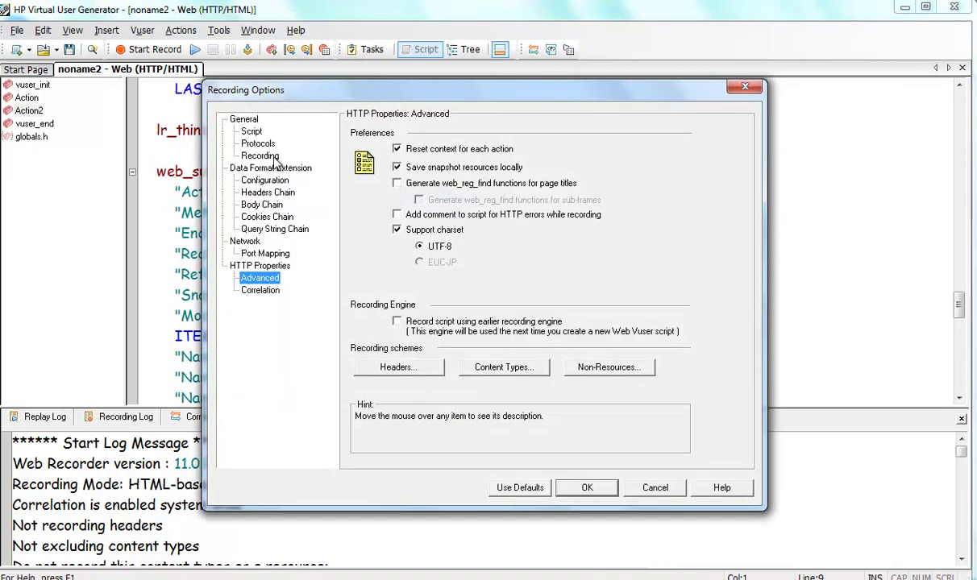
{"action": "left_click", "coordinate": [655, 487]}
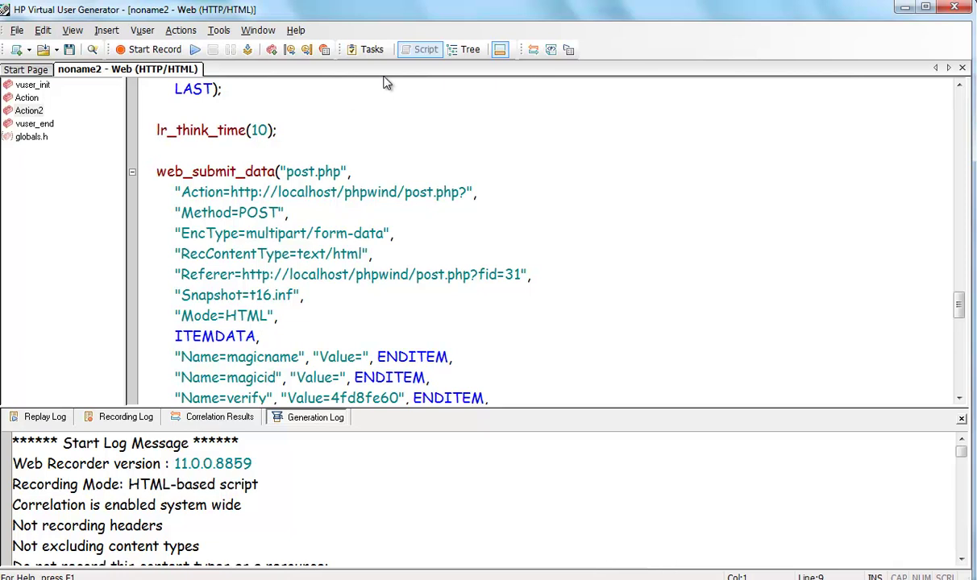
{"action": "left_click", "coordinate": [219, 30]}
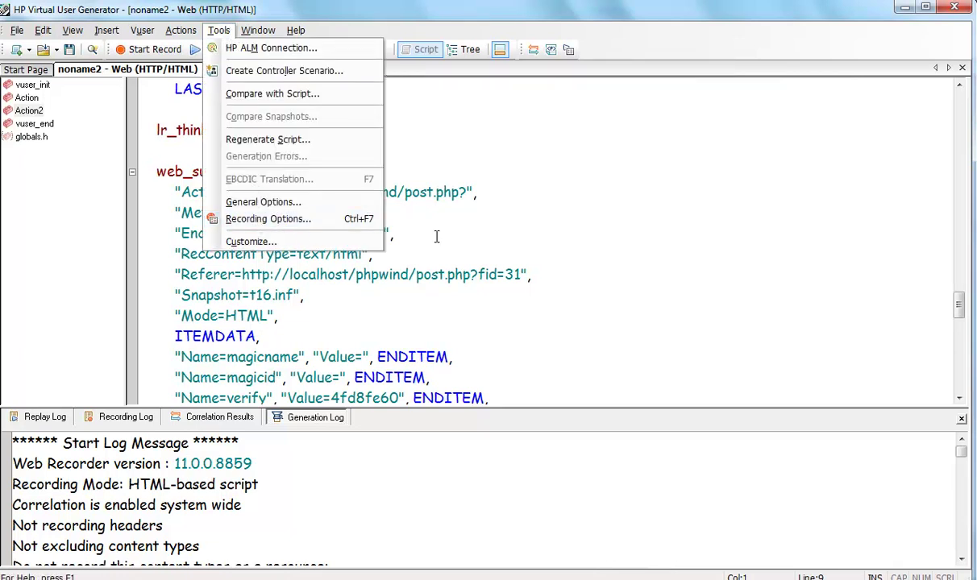
{"action": "left_click", "coordinate": [412, 225]}
Show the original Action section containing the encoding comments.
{"action": "scroll", "coordinate": [505, 119], "scroll_direction": "up", "scroll_amount": 20}
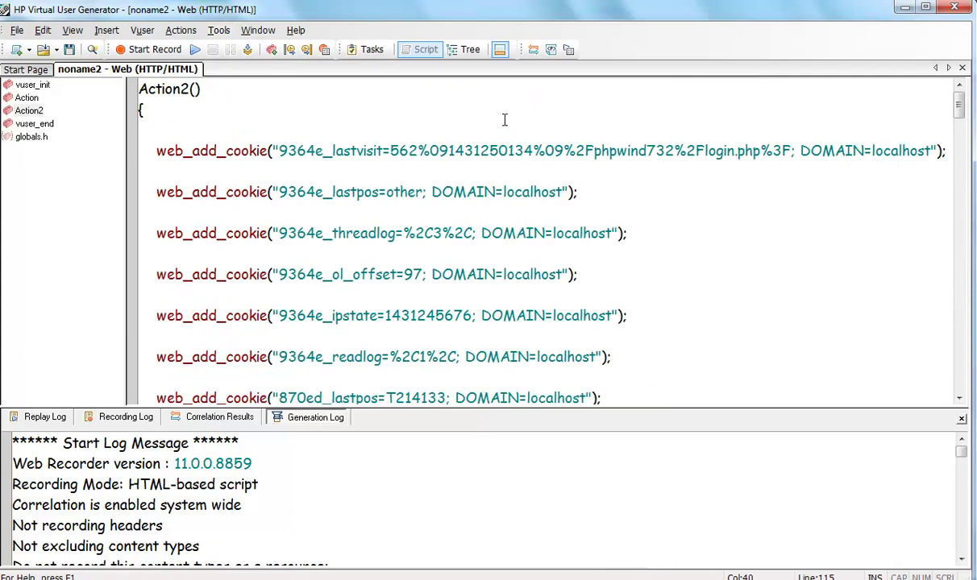
{"action": "left_click", "coordinate": [32, 97]}
{"action": "scroll", "coordinate": [253, 119], "scroll_direction": "up", "scroll_amount": 1}
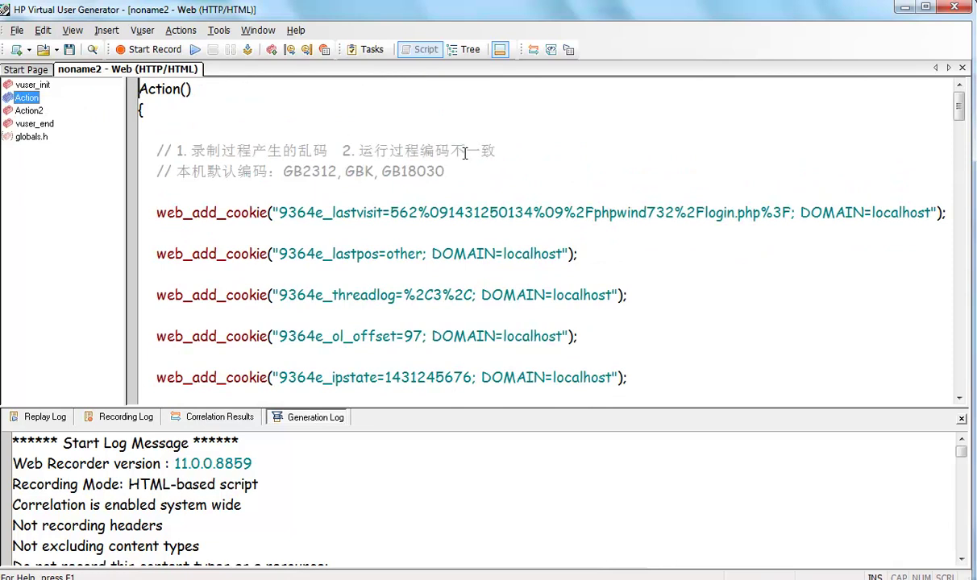
{"action": "left_click", "coordinate": [221, 31]}
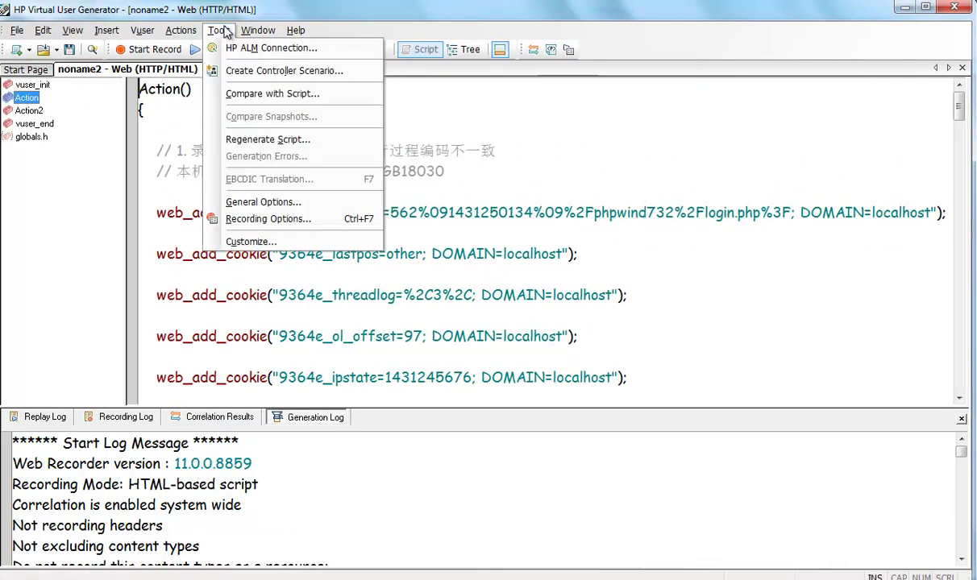
{"action": "mouse_move", "coordinate": [196, 32]}
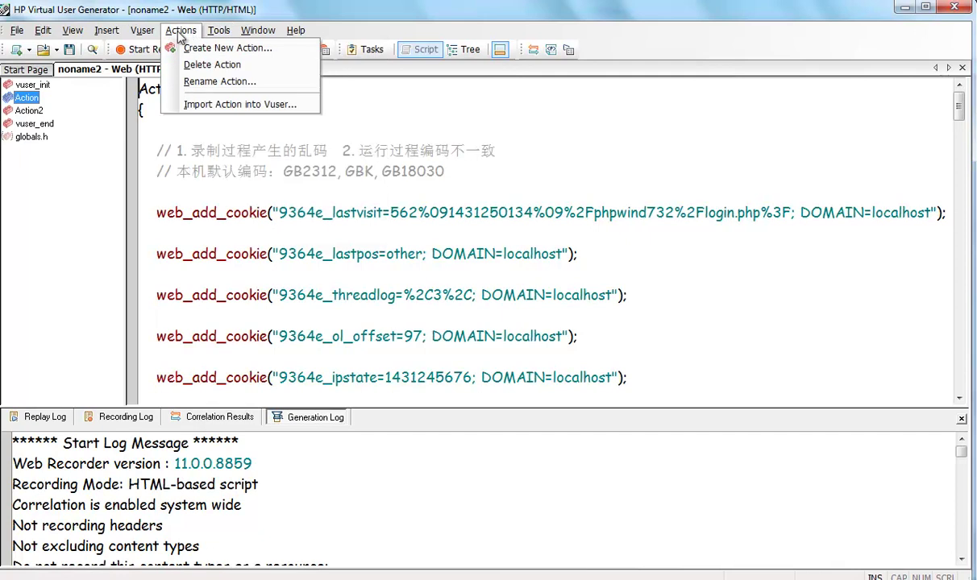
{"action": "mouse_move", "coordinate": [147, 38]}
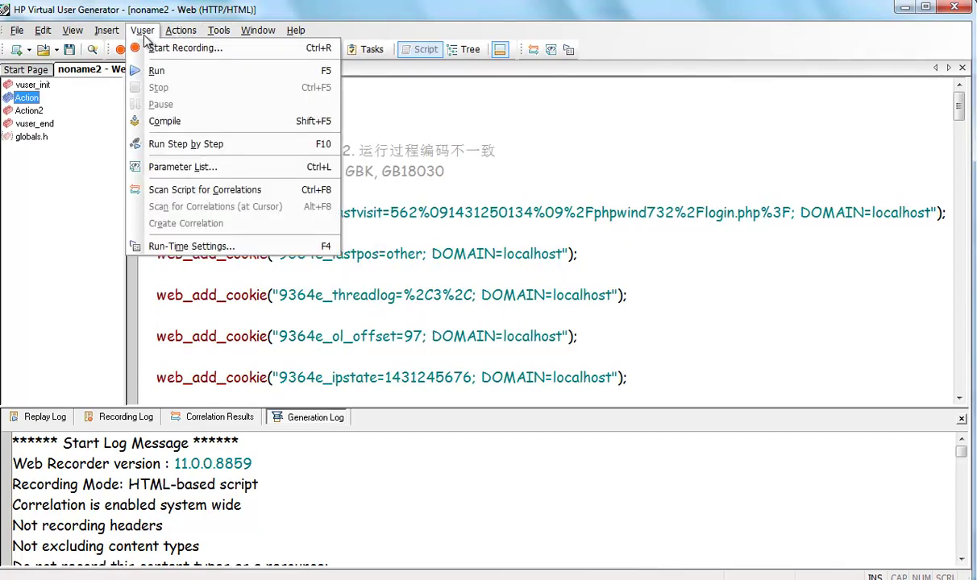
Bring up the Internet Protocol Preferences advanced options, scrolled to Convert from/to UTF-8.
{"action": "left_click", "coordinate": [194, 246]}
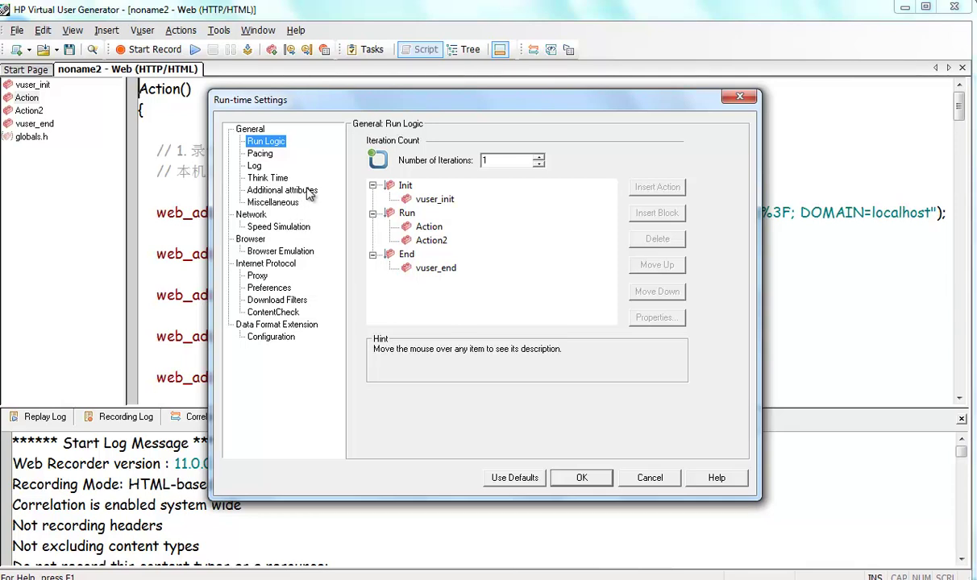
{"action": "left_click", "coordinate": [269, 288]}
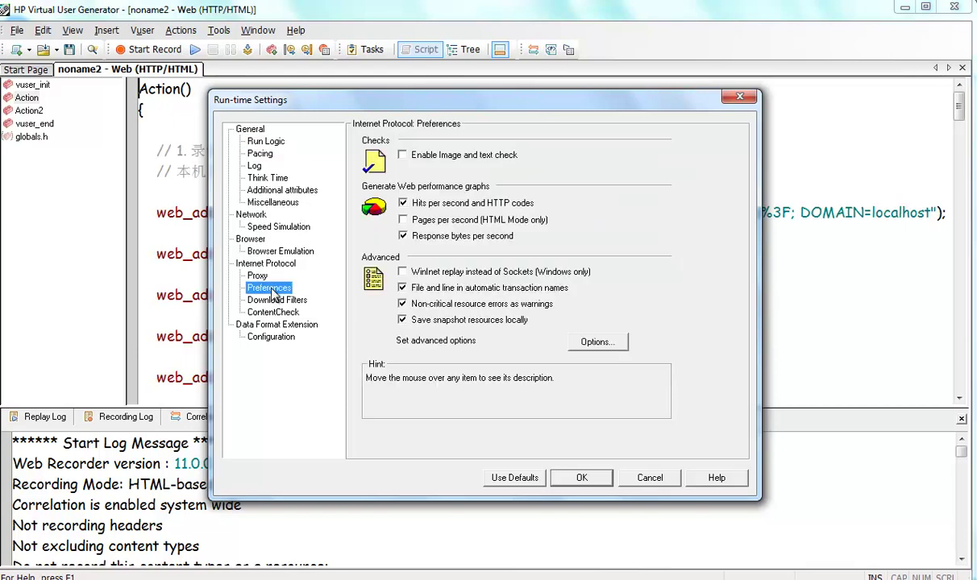
{"action": "left_click", "coordinate": [592, 342]}
{"action": "left_click_drag", "start_coordinate": [659, 211], "coordinate": [660, 222]}
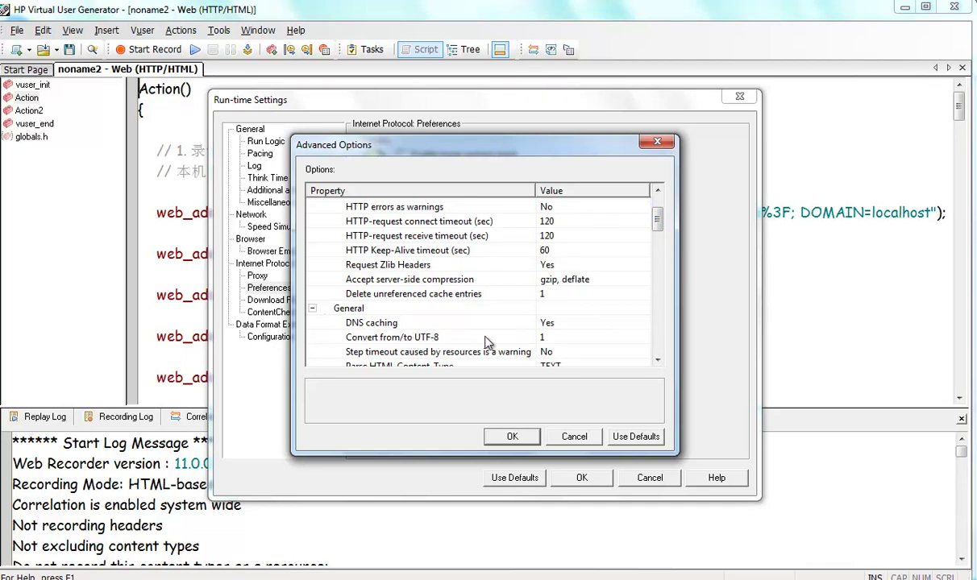
Set Convert from/to UTF-8 to Yes and confirm the Advanced Options and Run-time Settings.
{"action": "left_click", "coordinate": [584, 338]}
{"action": "left_click", "coordinate": [576, 339]}
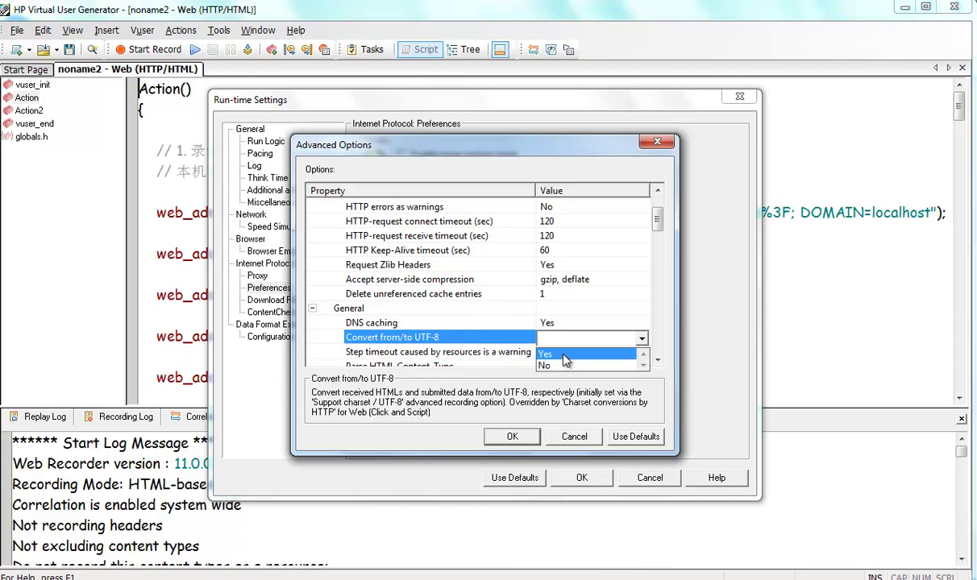
{"action": "left_click", "coordinate": [564, 355]}
{"action": "left_click", "coordinate": [569, 340]}
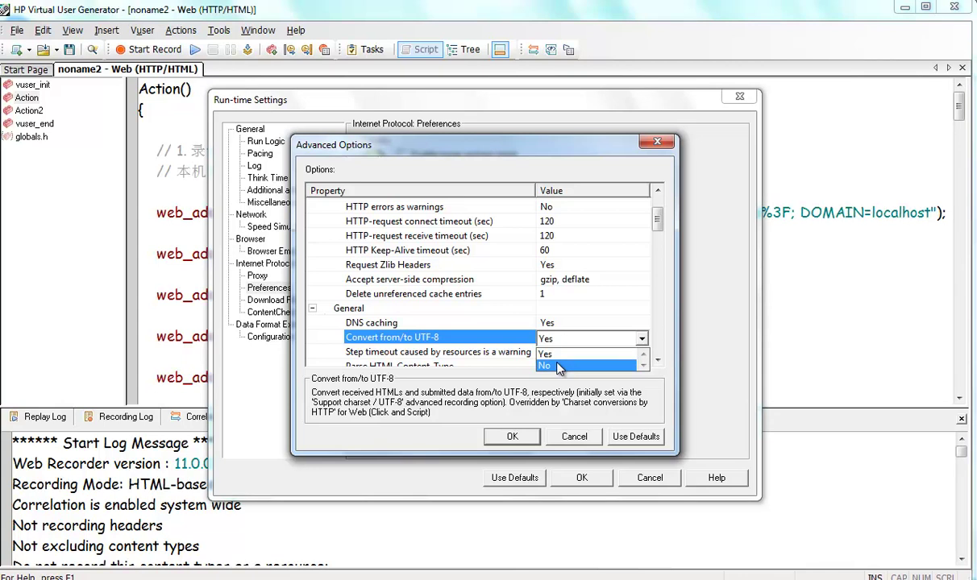
{"action": "left_click", "coordinate": [558, 367]}
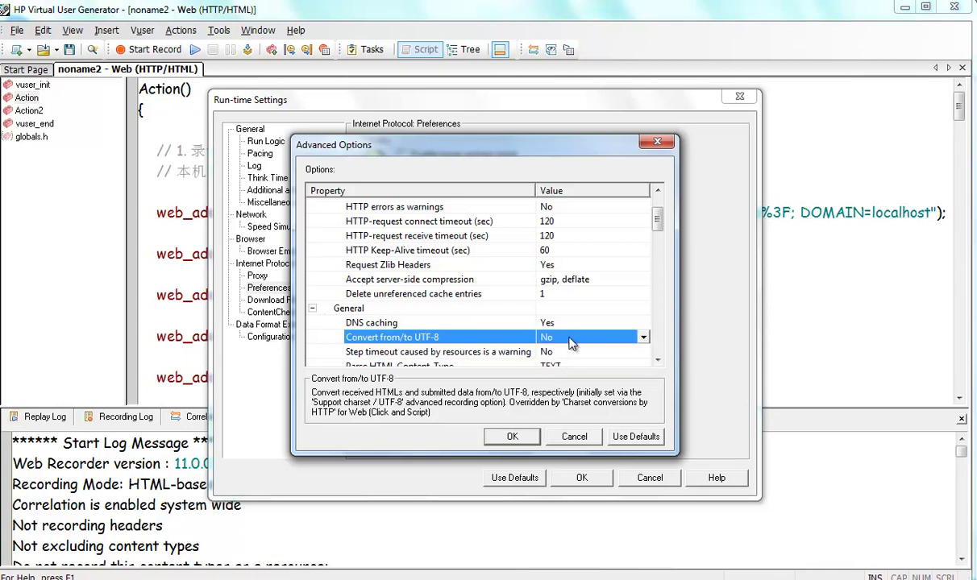
{"action": "left_click", "coordinate": [569, 342]}
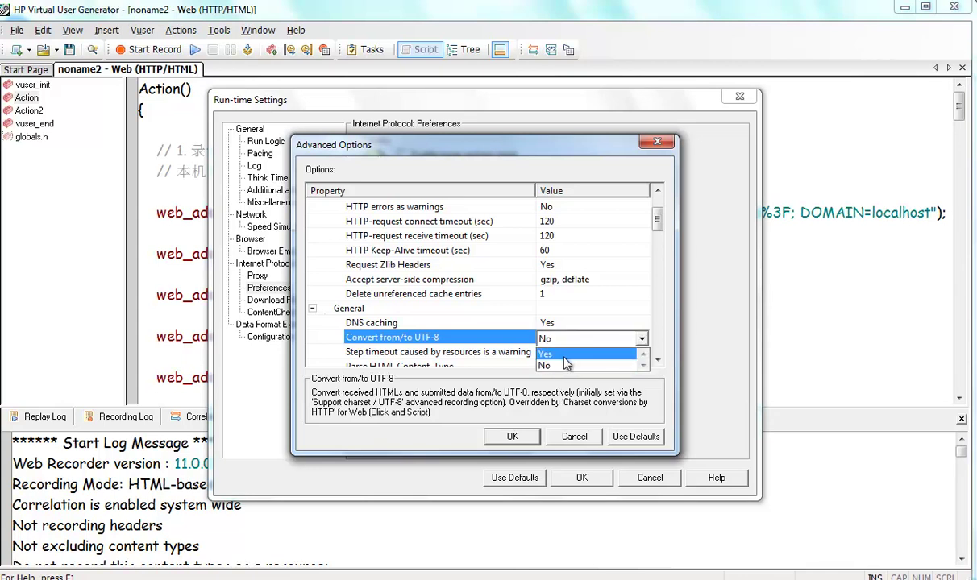
{"action": "left_click", "coordinate": [563, 355]}
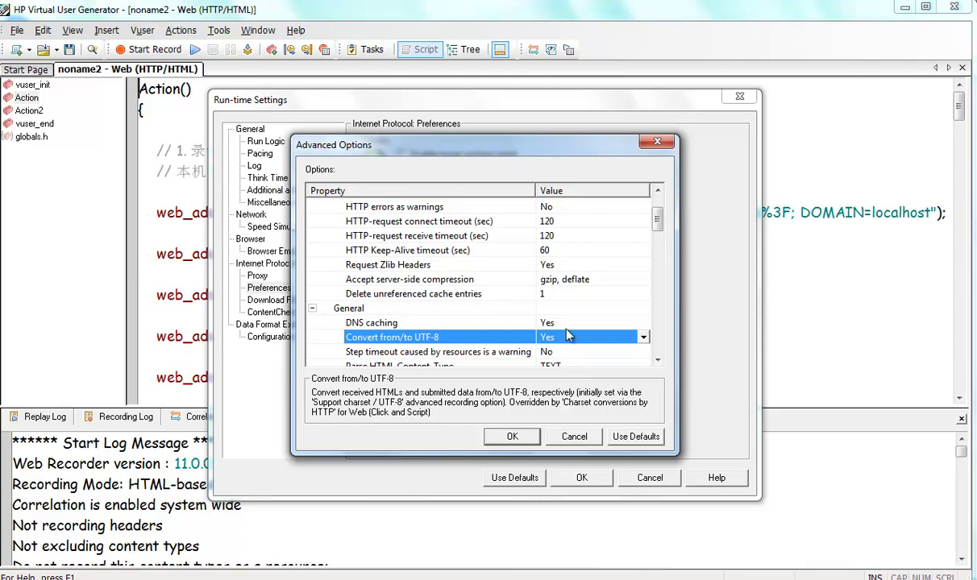
{"action": "left_click", "coordinate": [558, 336]}
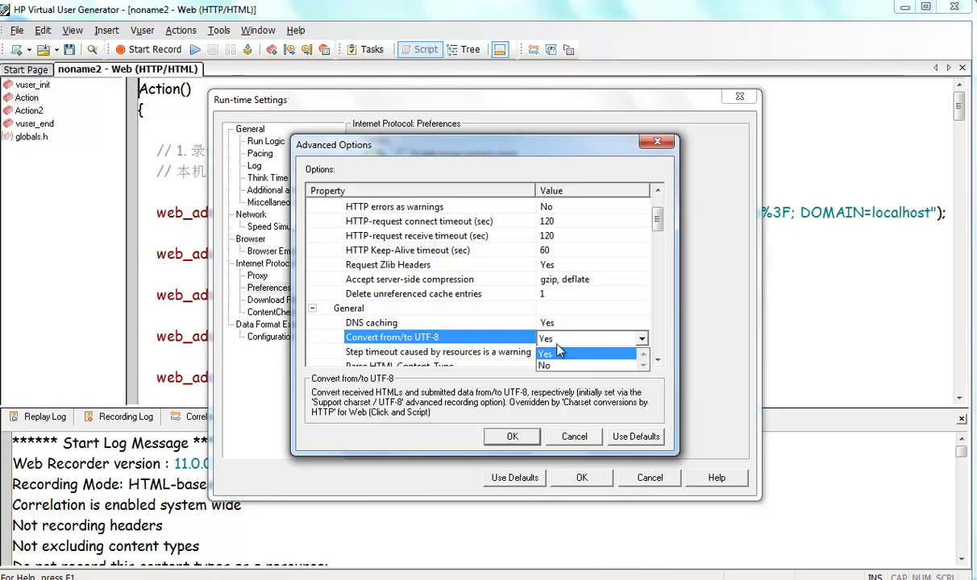
{"action": "left_click", "coordinate": [554, 356]}
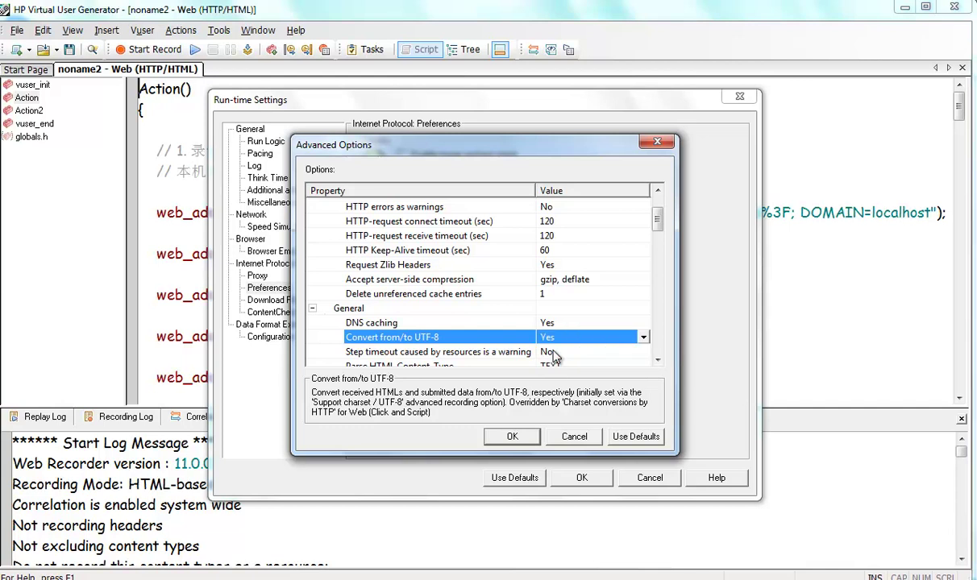
{"action": "left_click", "coordinate": [524, 440]}
{"action": "left_click", "coordinate": [514, 436]}
{"action": "left_click", "coordinate": [584, 478]}
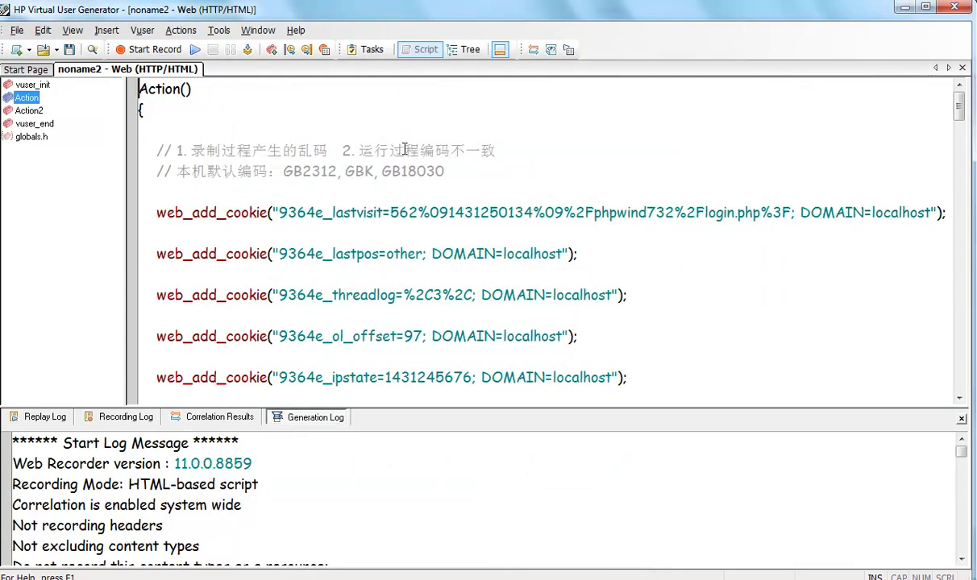
{"action": "left_click", "coordinate": [453, 169]}
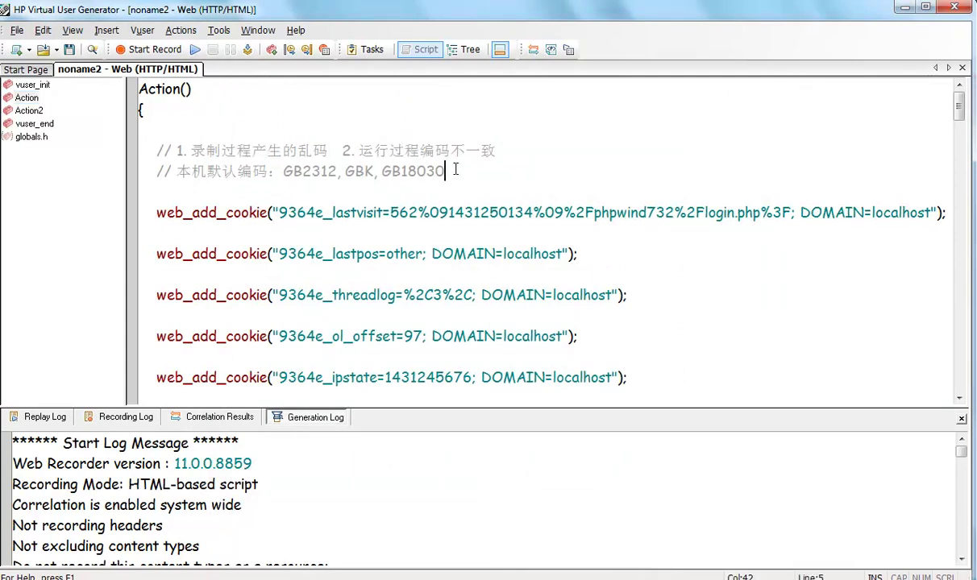
{"action": "scroll", "coordinate": [435, 182], "scroll_direction": "down", "scroll_amount": 10}
{"action": "scroll", "coordinate": [413, 191], "scroll_direction": "down", "scroll_amount": 20}
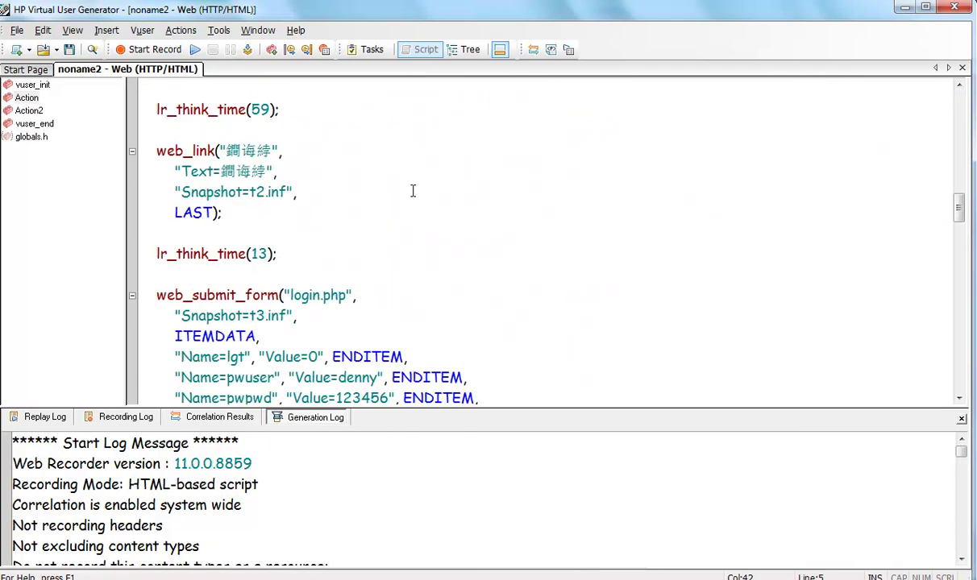
{"action": "scroll", "coordinate": [413, 191], "scroll_direction": "down", "scroll_amount": 2}
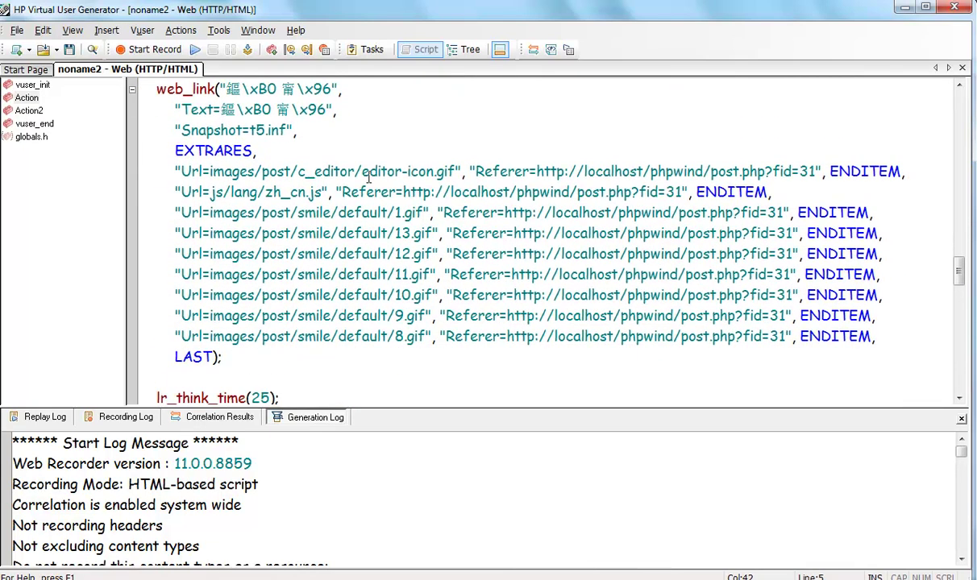
{"action": "left_click", "coordinate": [27, 111]}
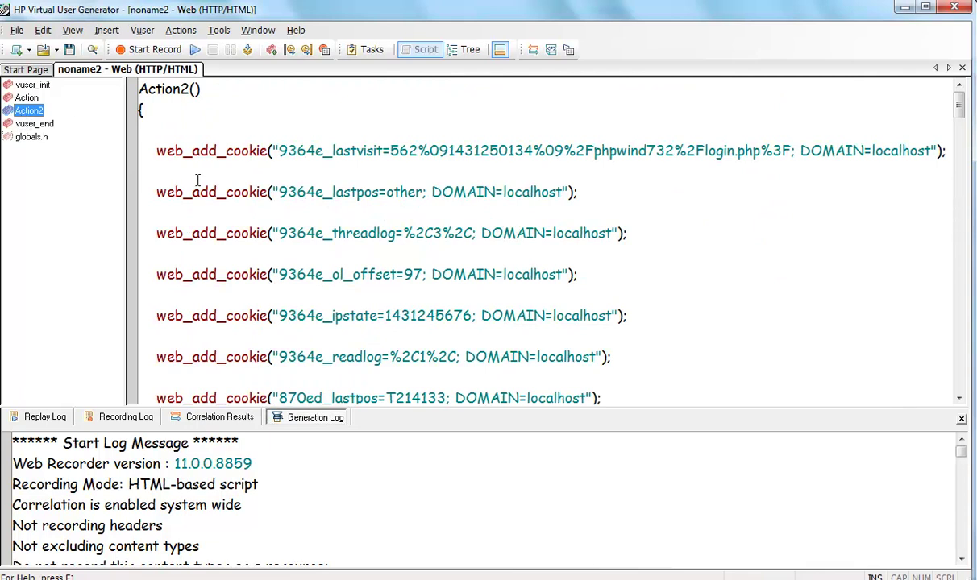
{"action": "scroll", "coordinate": [211, 191], "scroll_direction": "down", "scroll_amount": 12}
{"action": "scroll", "coordinate": [211, 190], "scroll_direction": "down", "scroll_amount": 3}
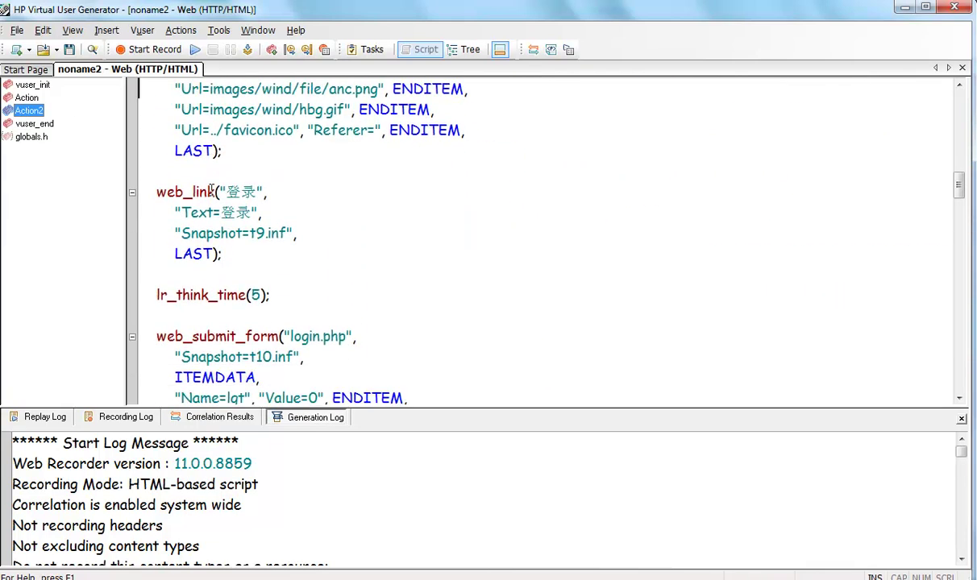
{"action": "scroll", "coordinate": [211, 190], "scroll_direction": "up", "scroll_amount": 15}
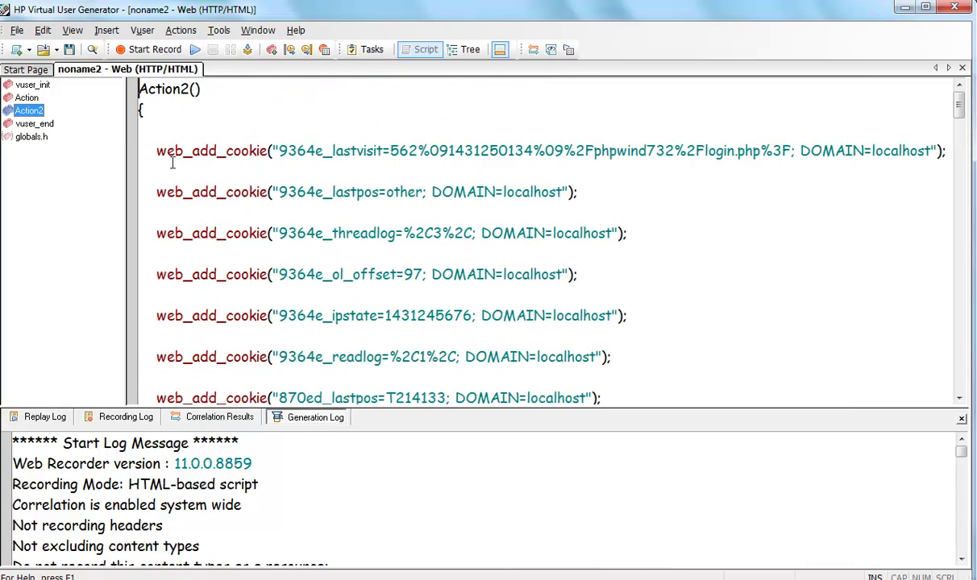
{"action": "left_click", "coordinate": [27, 97]}
{"action": "scroll", "coordinate": [319, 127], "scroll_direction": "up", "scroll_amount": 2}
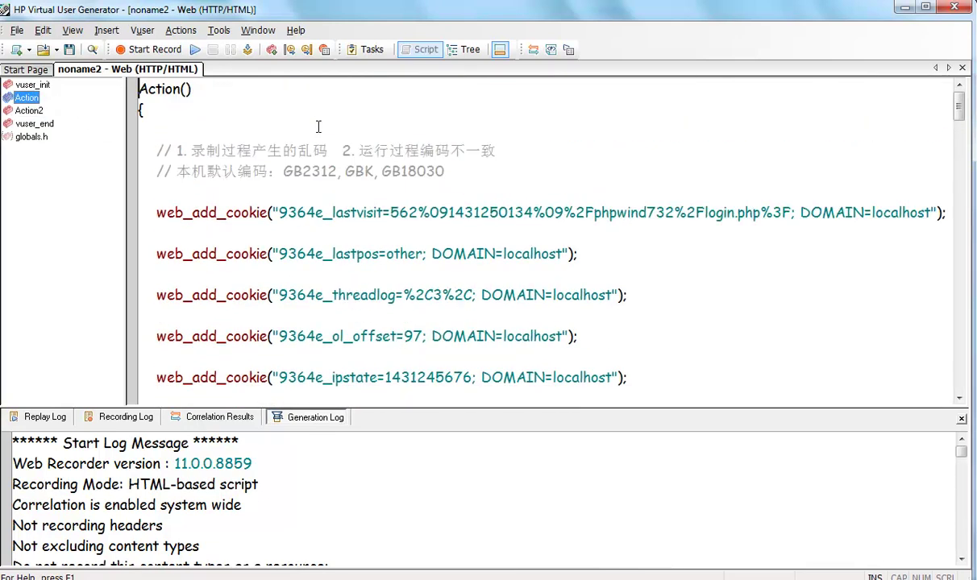
Add a blank '//' line and a '// GB转UTF-8' comment below the GB18030 comment.
{"action": "left_click", "coordinate": [449, 167]}
{"action": "key", "text": "Return"}
{"action": "type", "text": "//"}
{"action": "key", "text": "Return"}
{"action": "type", "text": "// "}
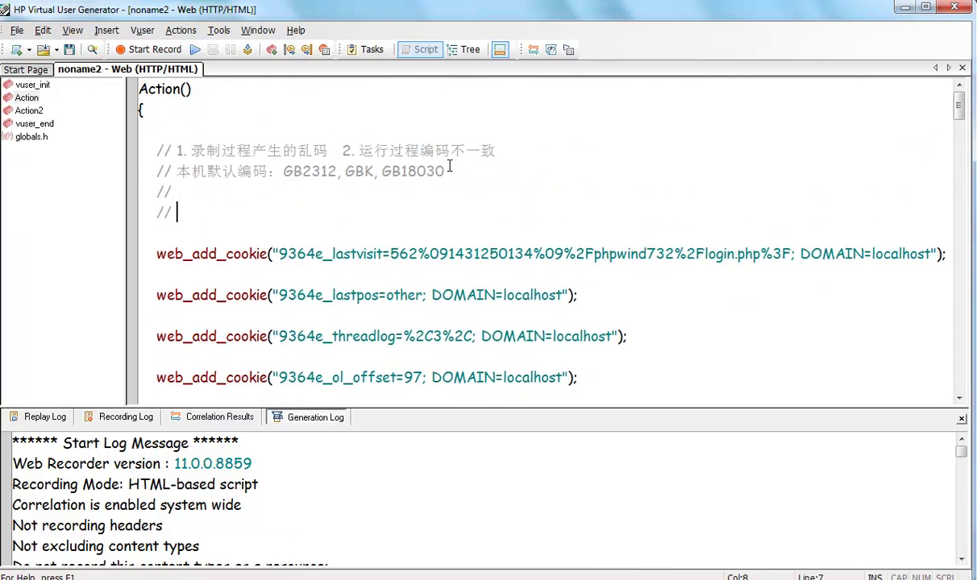
{"action": "type", "text": "GB"}
{"action": "type", "text": "UTF-8"}
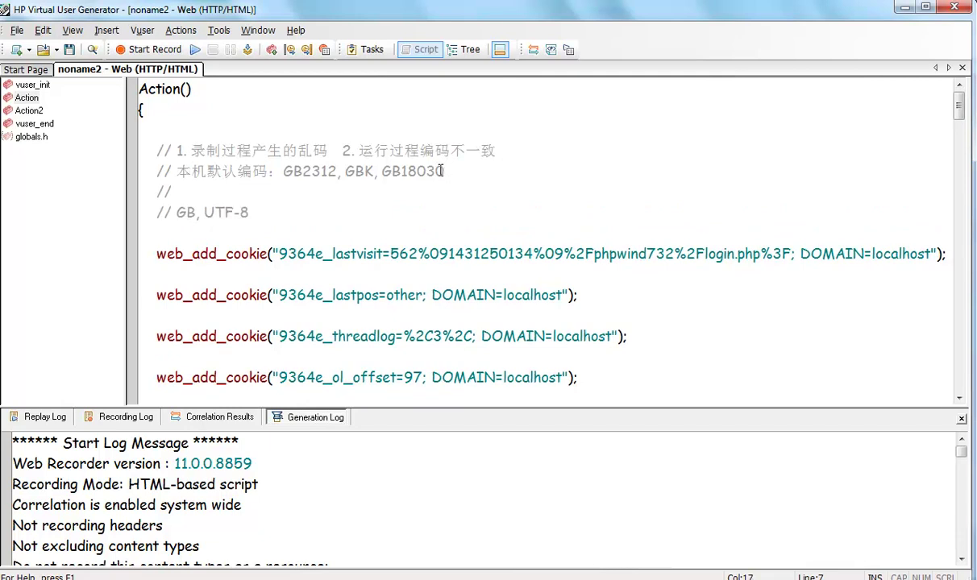
{"action": "left_click", "coordinate": [198, 213]}
{"action": "key", "text": "BackSpace"}
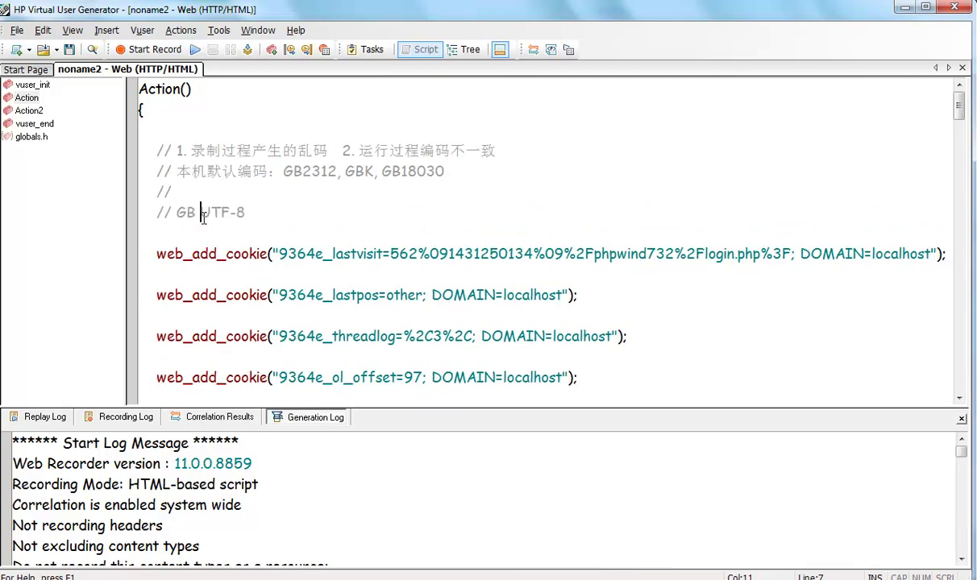
{"action": "type", "text": "转"}
Extend the comment with '：GB-X，2byte=16bit'.
{"action": "left_click", "coordinate": [278, 212]}
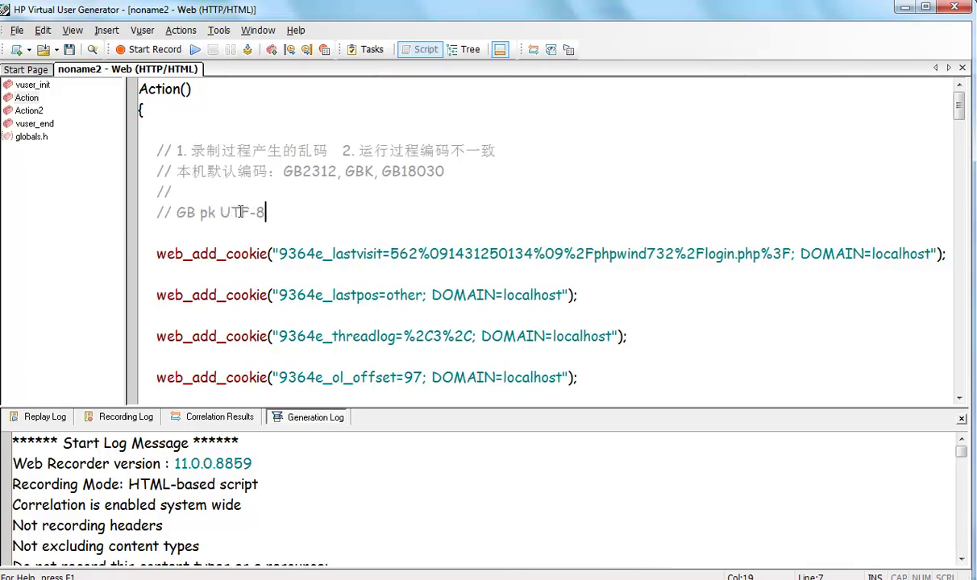
{"action": "type", "text": "： GBX"}
{"action": "key", "text": "BackSpace"}
{"action": "type", "text": "-X，"}
{"action": "type", "text": "2"}
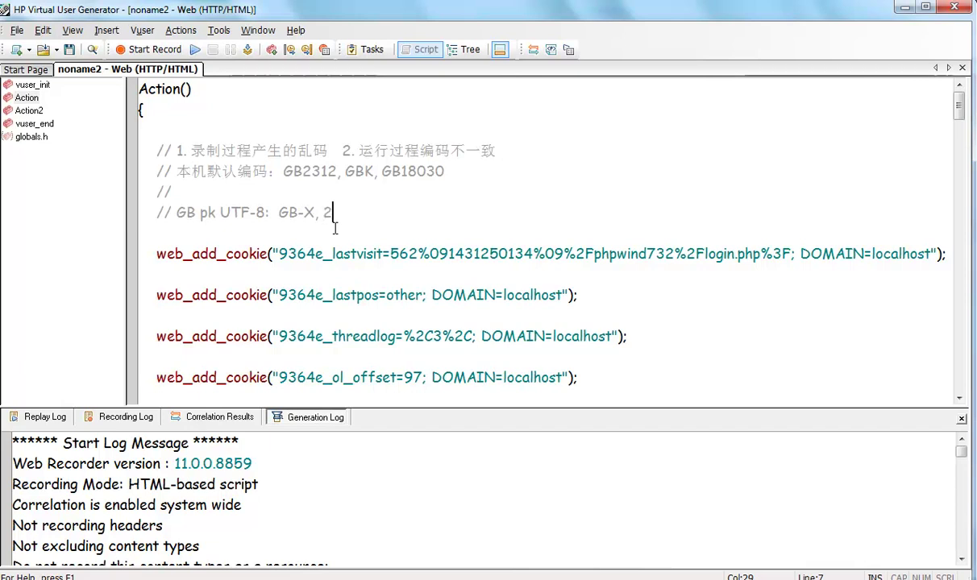
{"action": "type", "text": "pbab"}
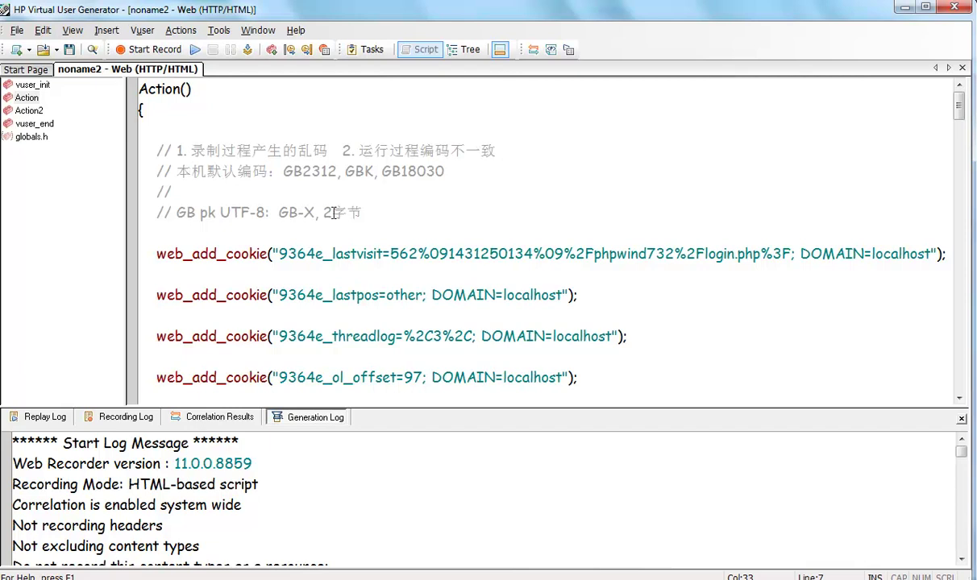
{"action": "left_click_drag", "start_coordinate": [322, 213], "coordinate": [367, 213]}
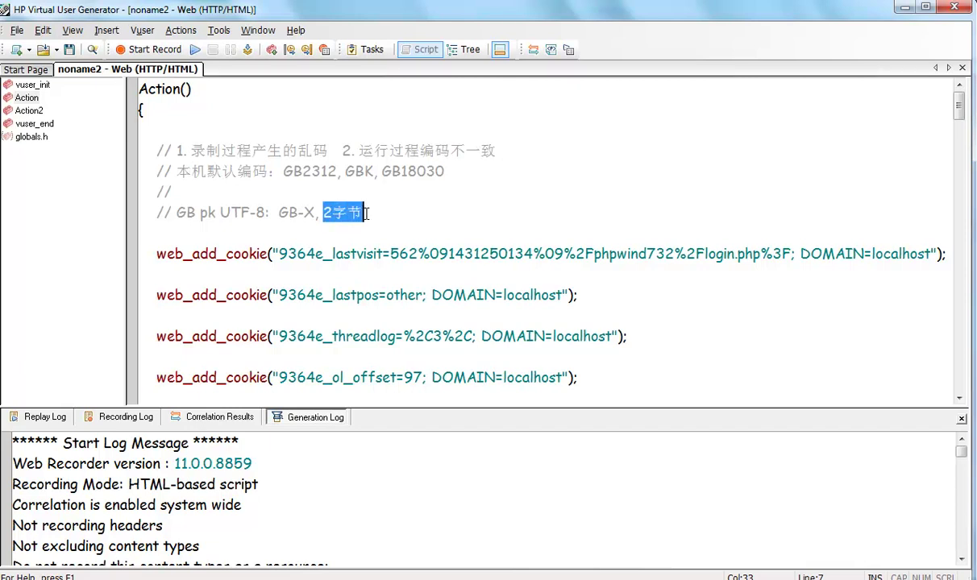
{"action": "left_click", "coordinate": [367, 214]}
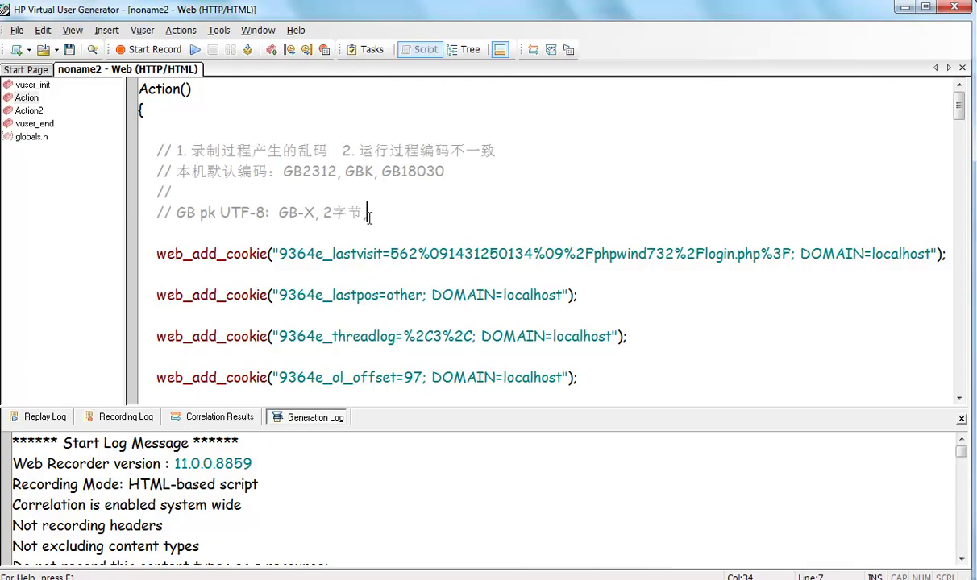
{"action": "type", "text": "，"}
{"action": "key", "text": "BackSpace"}
{"action": "type", "text": "=16bit"}
{"action": "left_click", "coordinate": [367, 213]}
{"action": "key", "text": "BackSpace"}
{"action": "key", "text": "BackSpace"}
{"action": "type", "text": "byte"}
{"action": "left_click", "coordinate": [411, 212]}
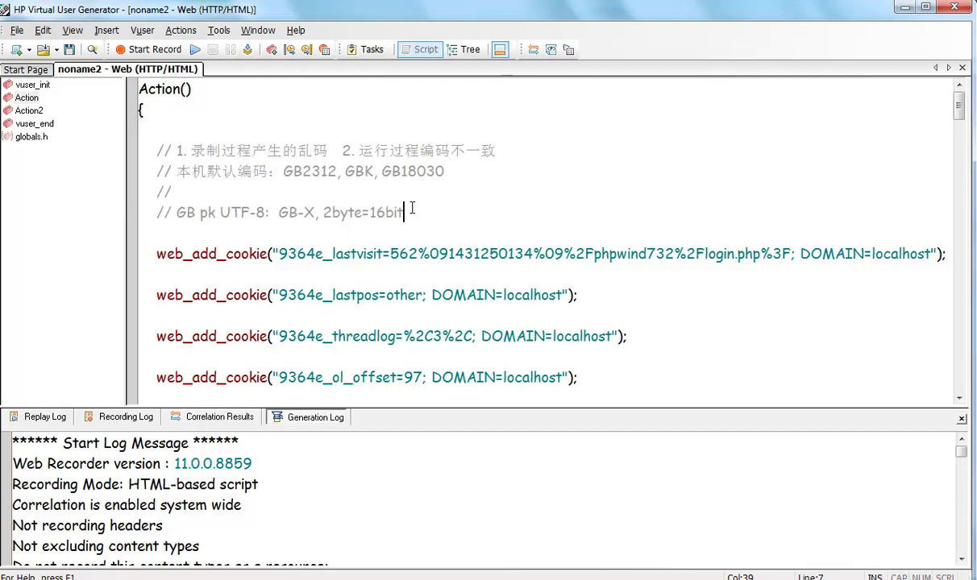